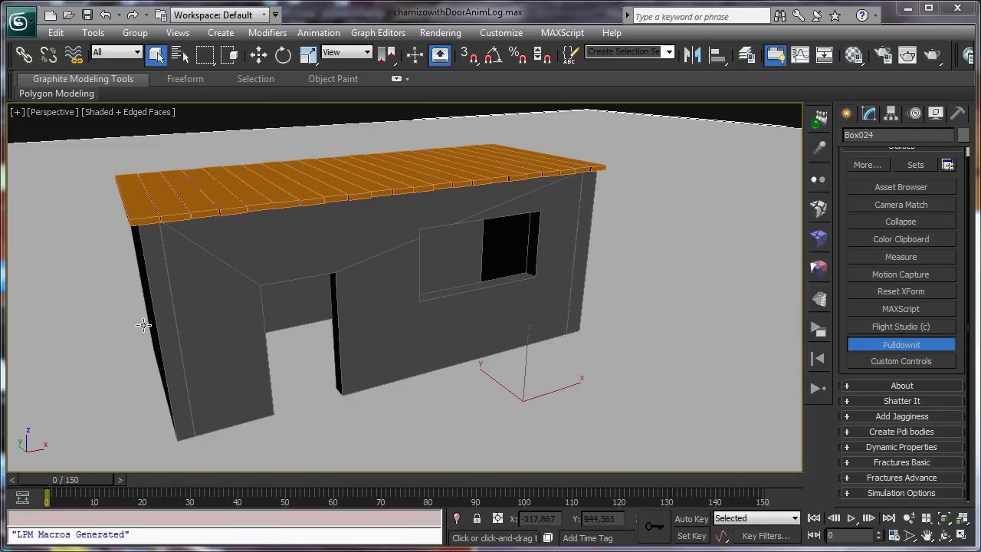
- Play the animation to preview the log's motion, stop it, and set the current frame to 31
click(851, 518)
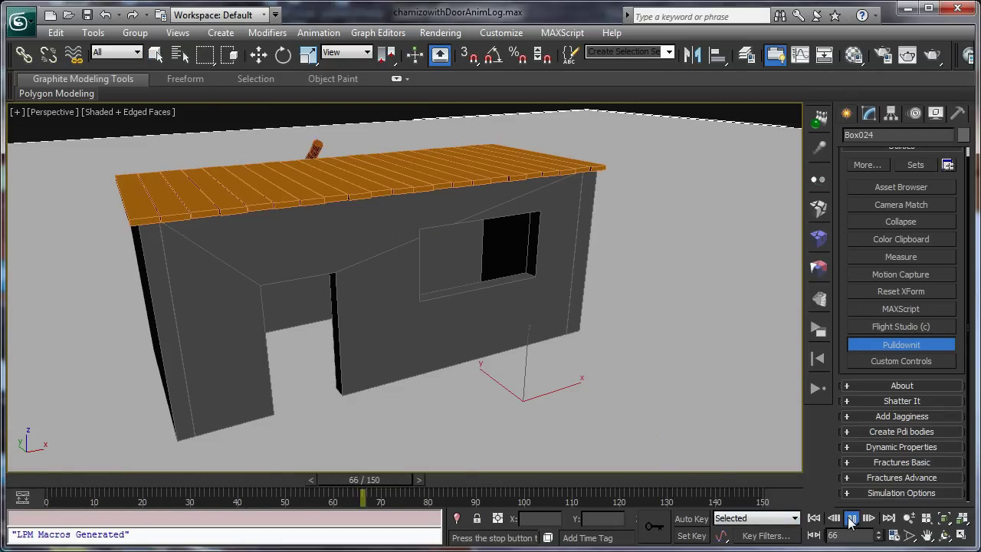
click(850, 518)
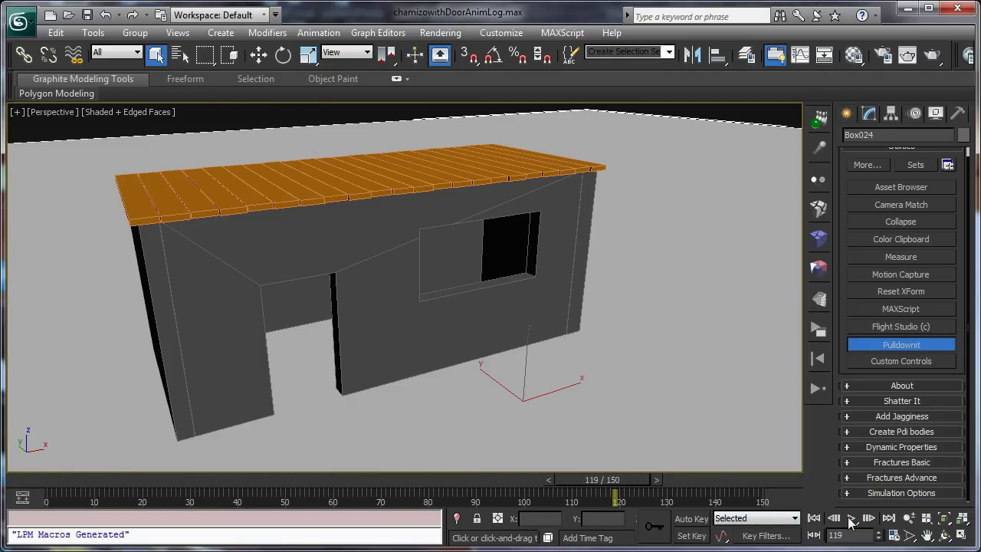
drag(611, 495, 216, 468)
- Select the house's front wall and set its shattering to 350 shards in Local style with 2 centers
key(q)
click(383, 352)
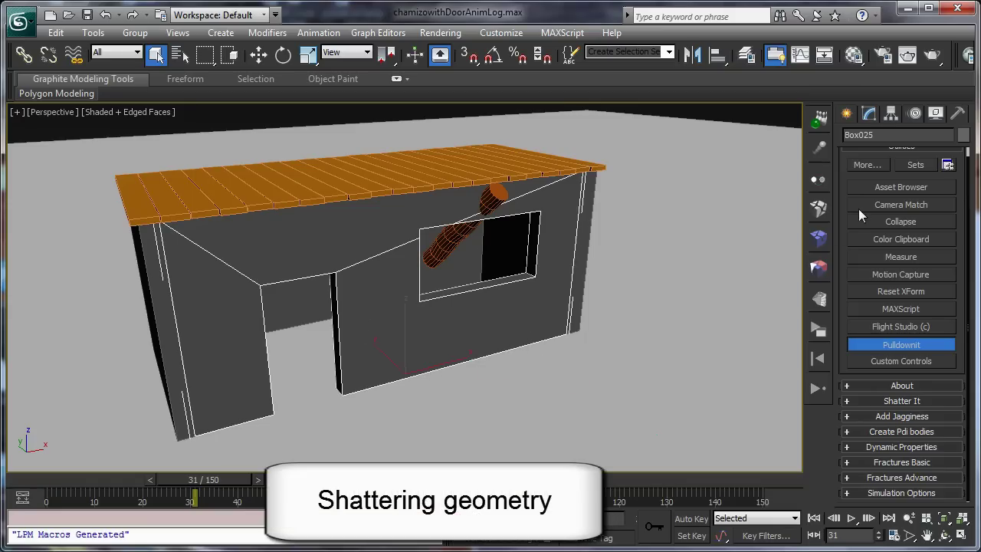
click(820, 206)
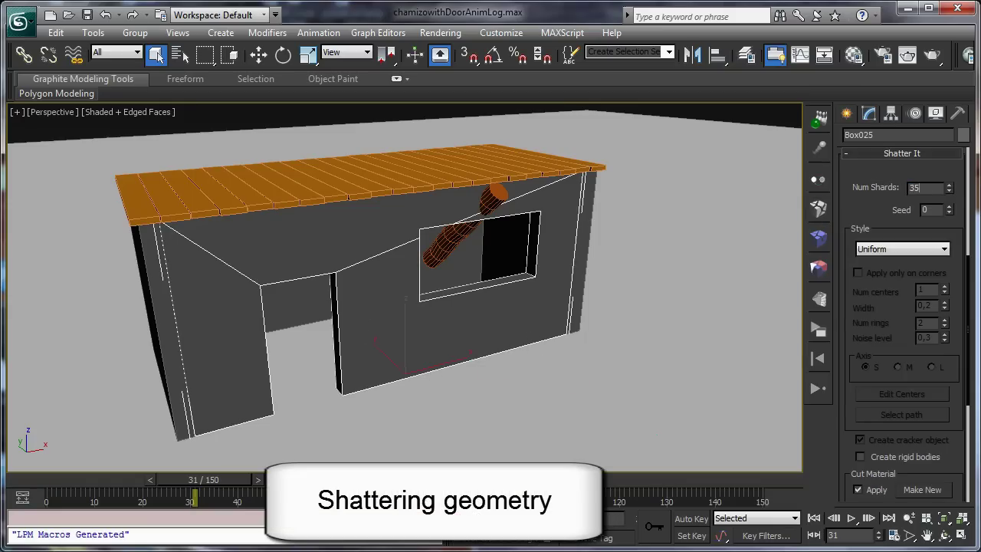
click(895, 249)
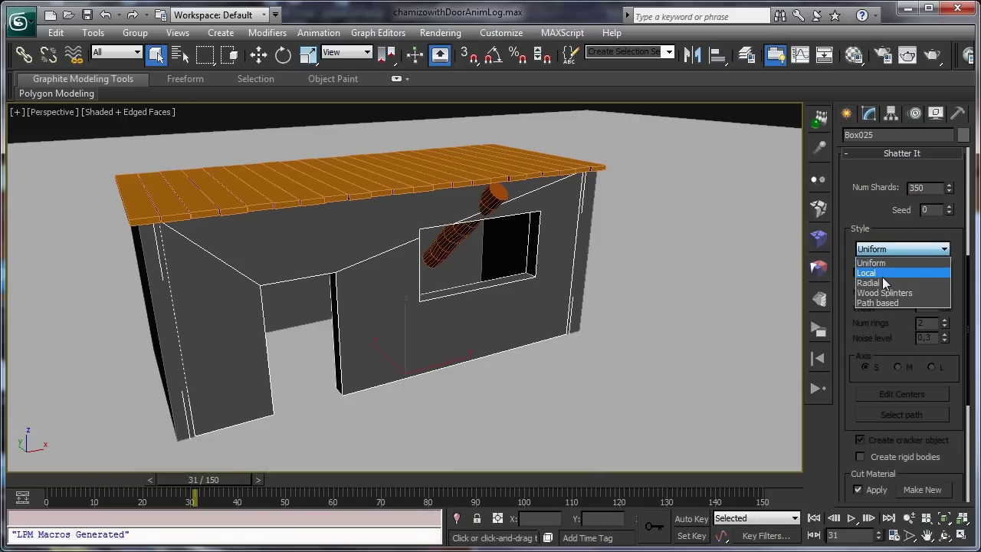
click(880, 274)
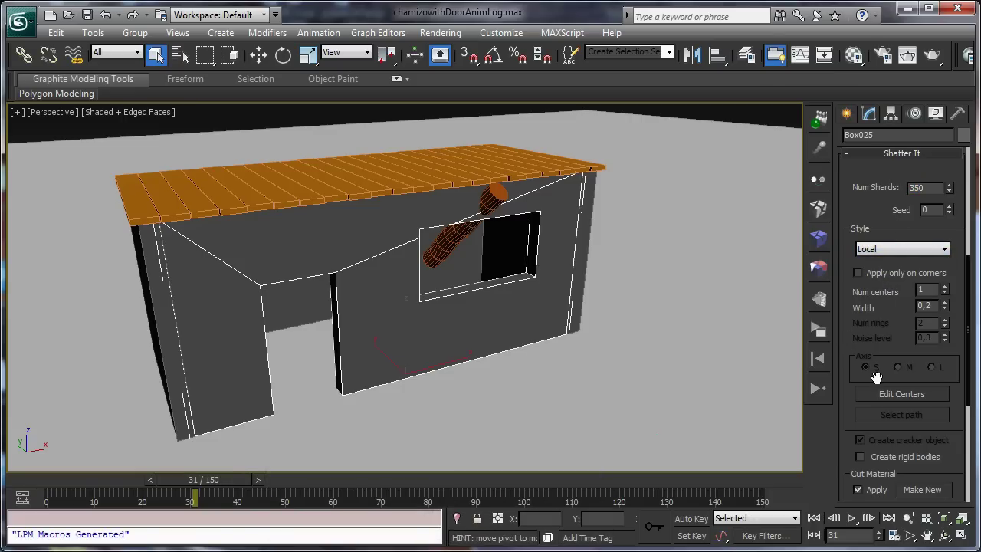
click(945, 287)
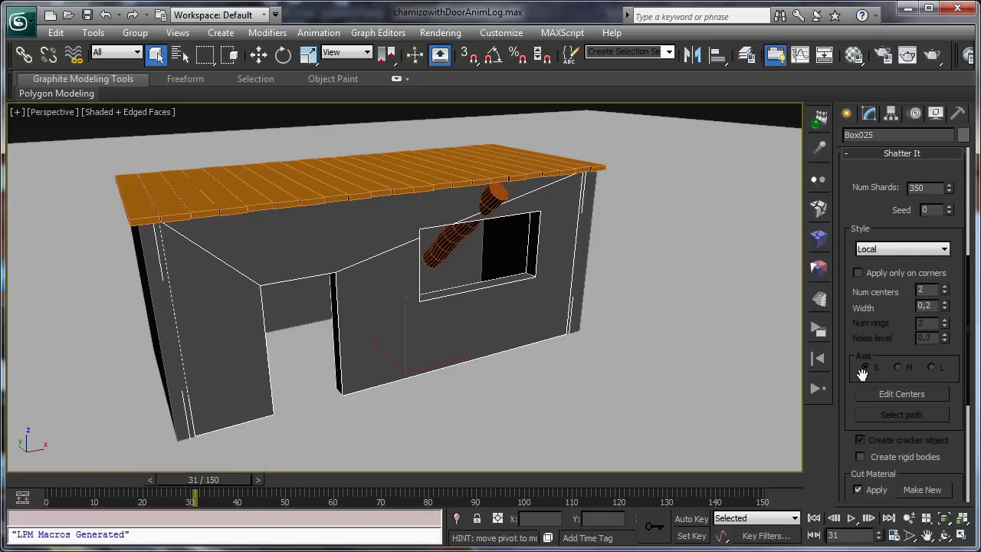
- Move one shatter center to the window's lower corner nearest the door and the other to the window's upper edge near the log
click(913, 393)
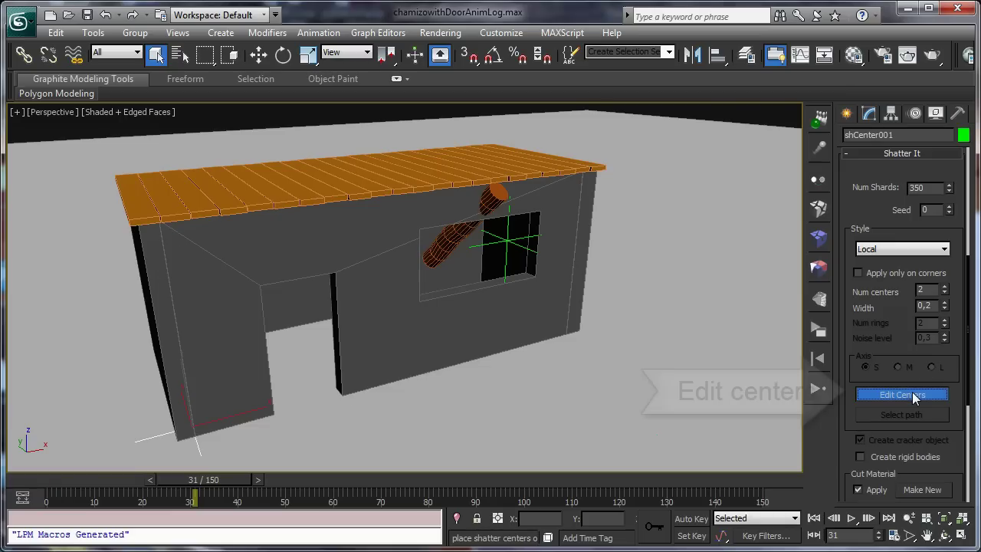
click(259, 54)
drag(224, 390, 472, 340)
mouse_move(423, 292)
mouse_down()
mouse_move(422, 257)
mouse_move(424, 298)
mouse_move(409, 288)
mouse_up()
drag(478, 290, 437, 265)
click(512, 243)
drag(512, 187, 508, 153)
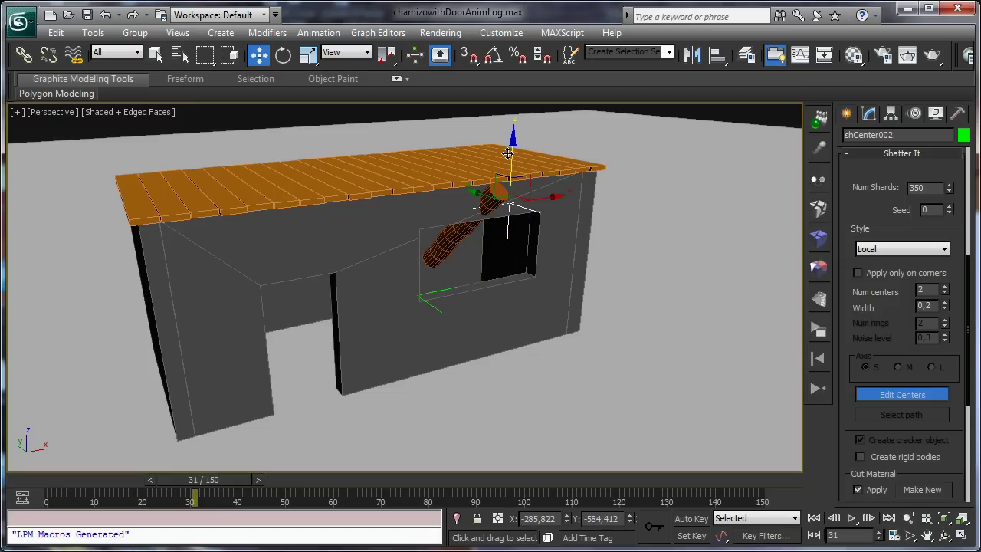
drag(560, 194, 534, 200)
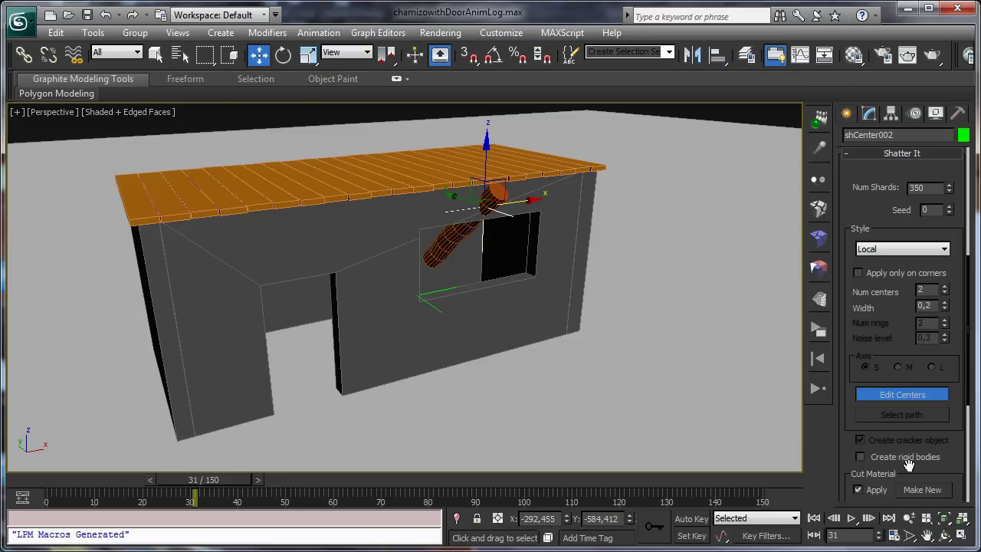
- Name the cut material wallmat and shatter the front wall
drag(942, 472, 953, 378)
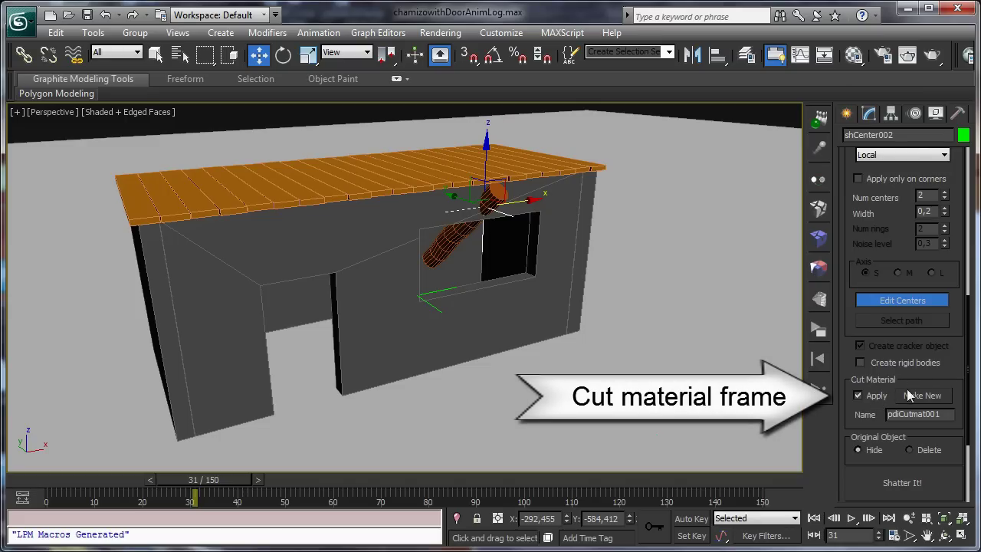
double_click(945, 414)
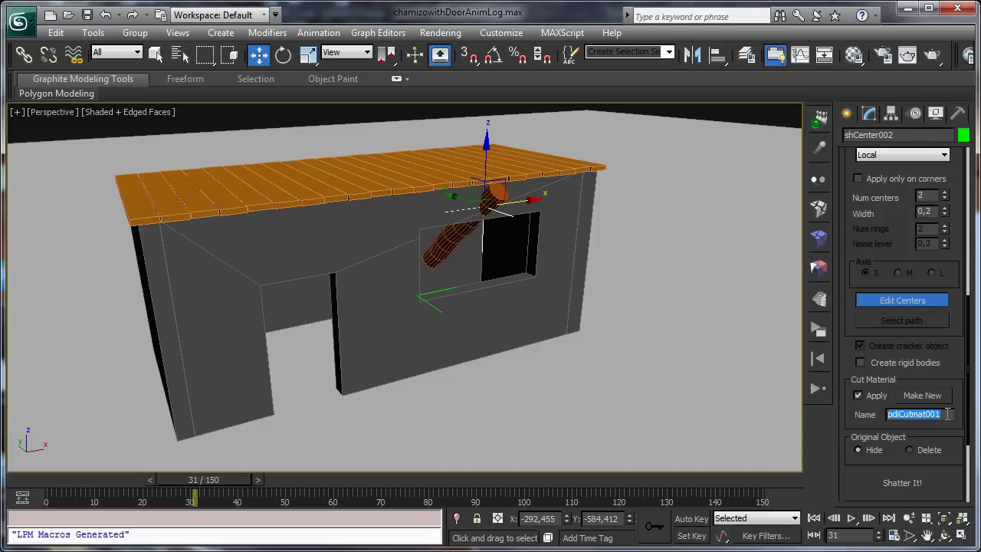
text(wallmat)
click(907, 491)
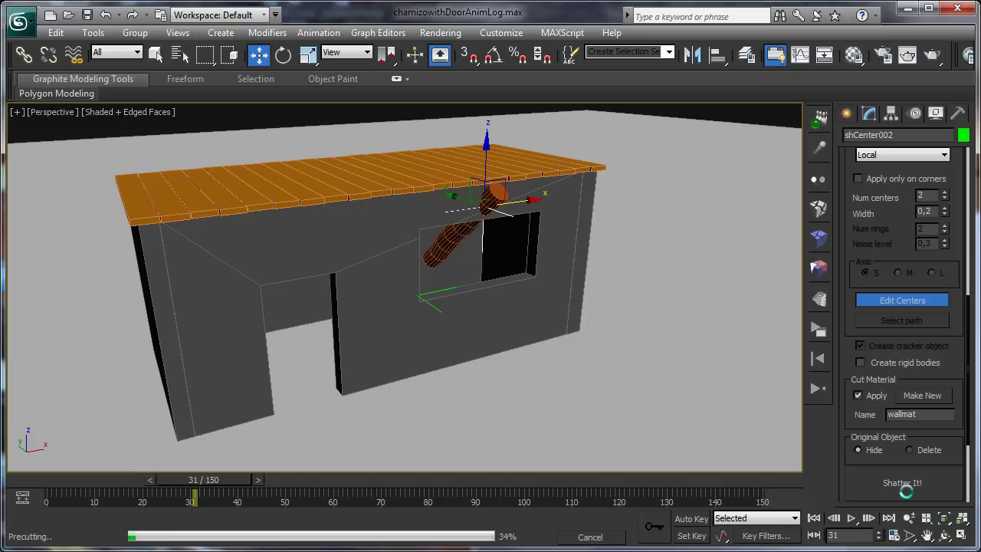
scroll(534, 322, up, 4)
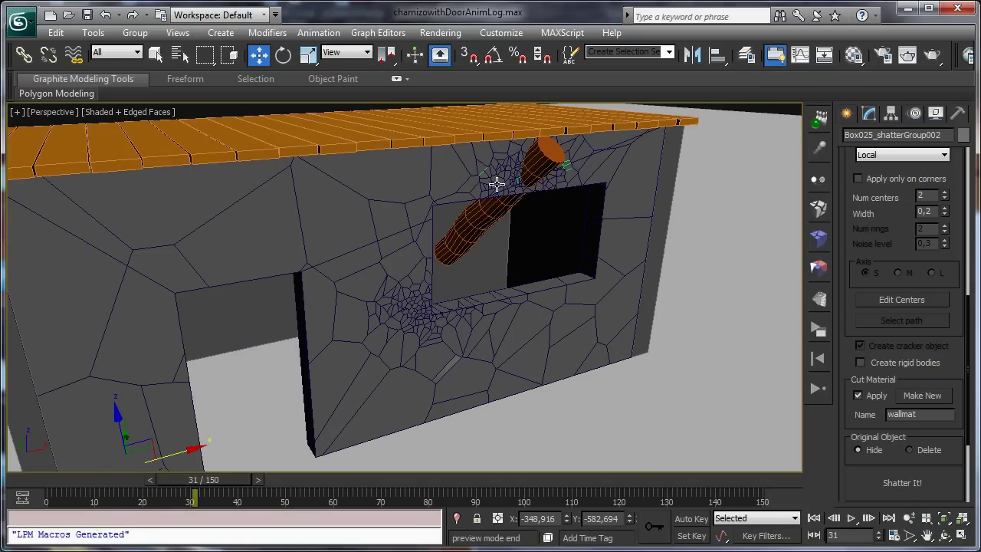
scroll(497, 183, down, 4)
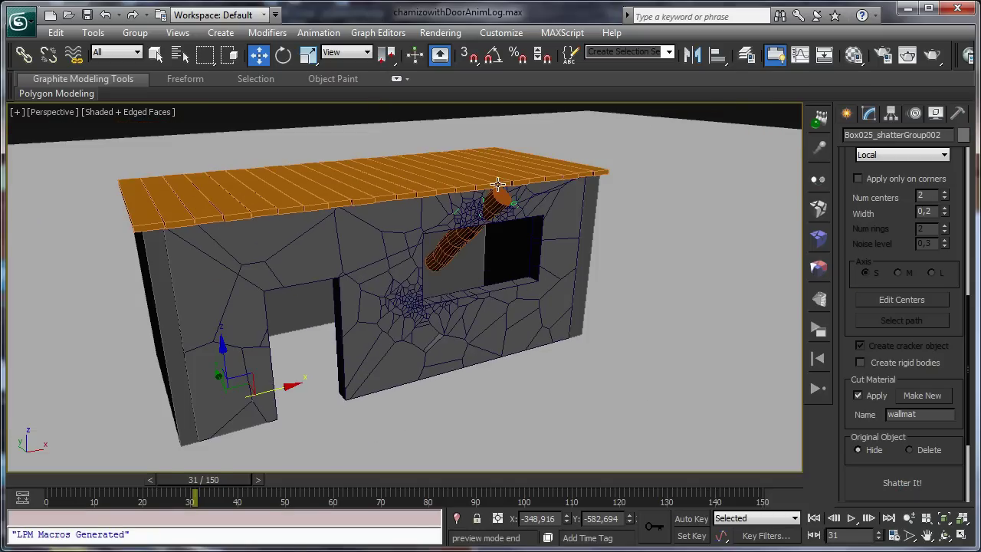
- Change the diffuse color of the wallmat001 material to blue (RGB 0, 68, 242)
click(854, 55)
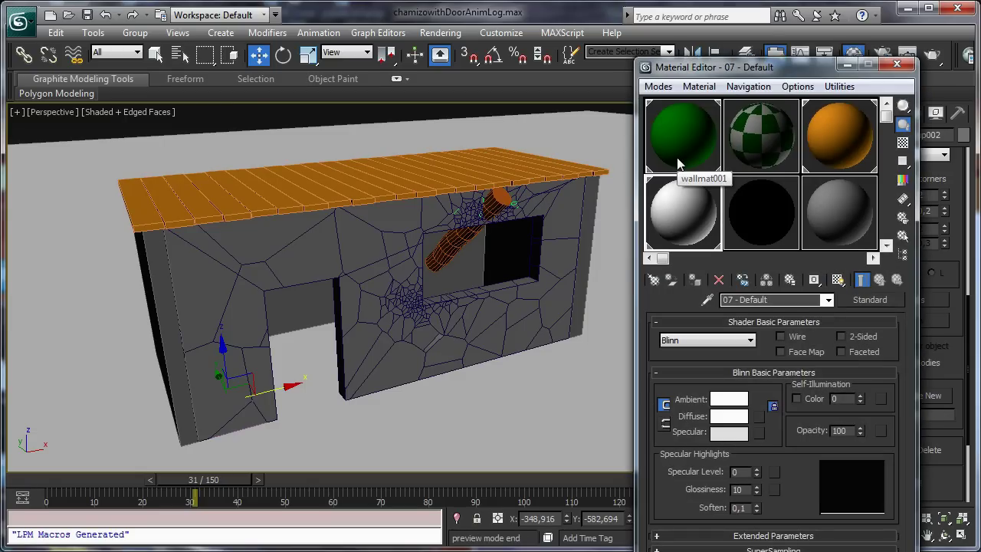
click(678, 161)
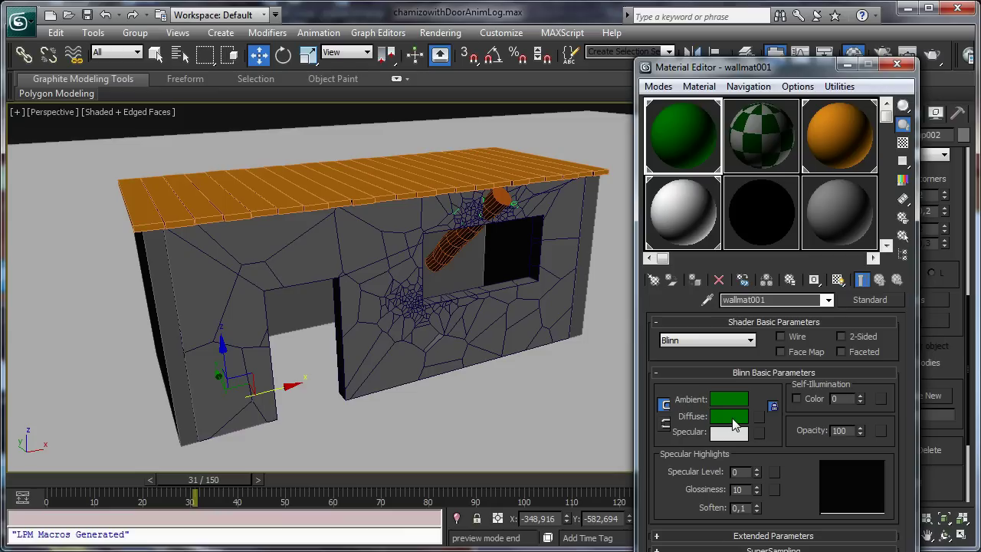
click(729, 419)
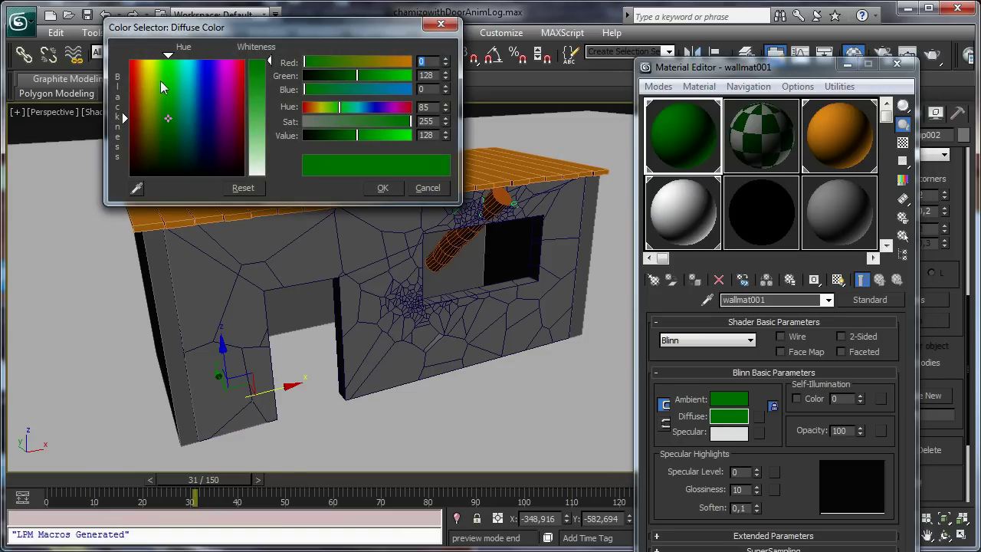
click(201, 67)
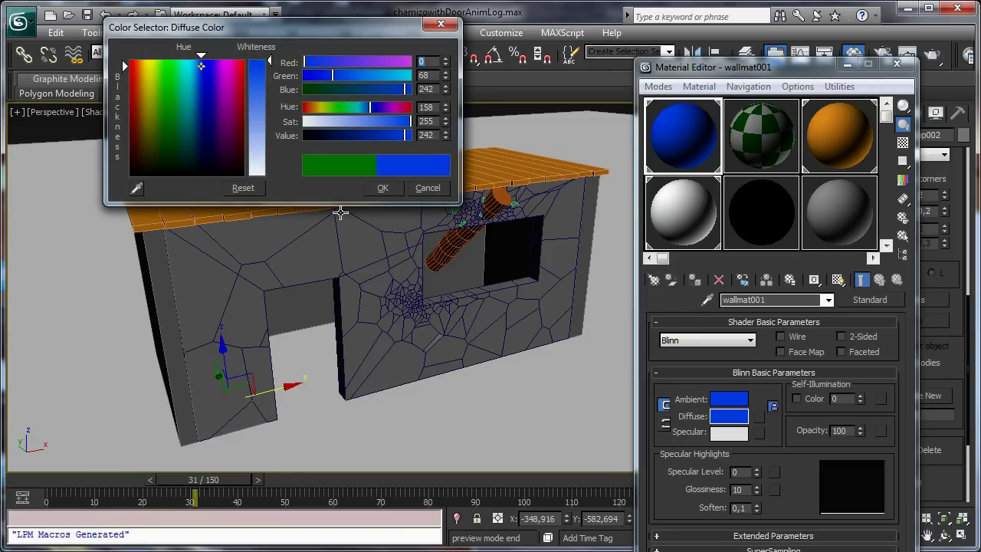
click(383, 190)
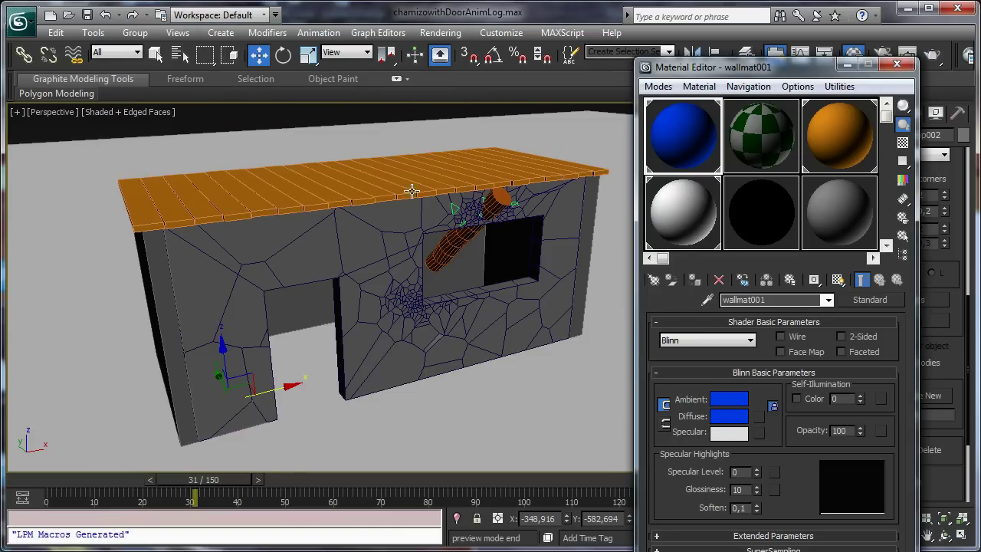
click(898, 64)
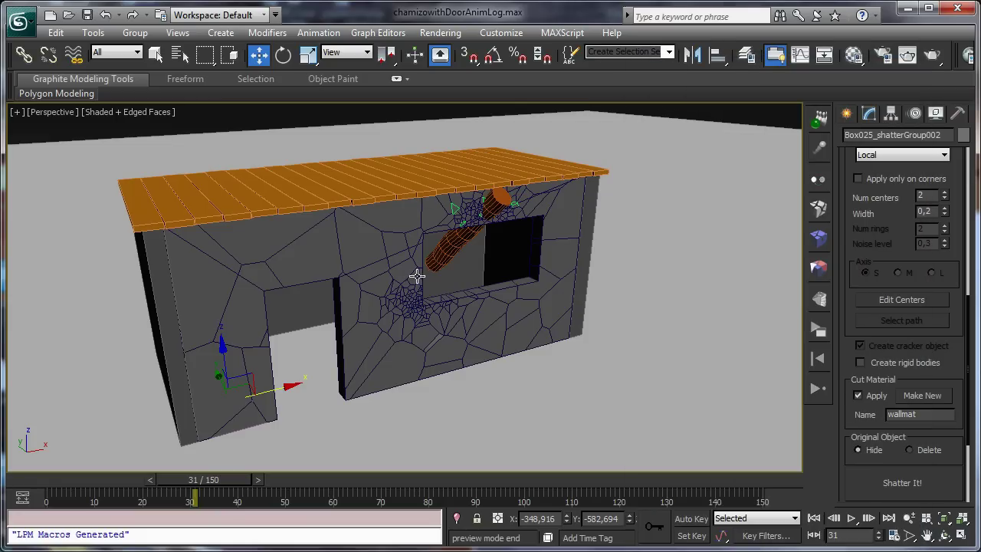
- Select the roof and set its shattering to 32 shards in Wood Splinters style along the L axis
click(149, 223)
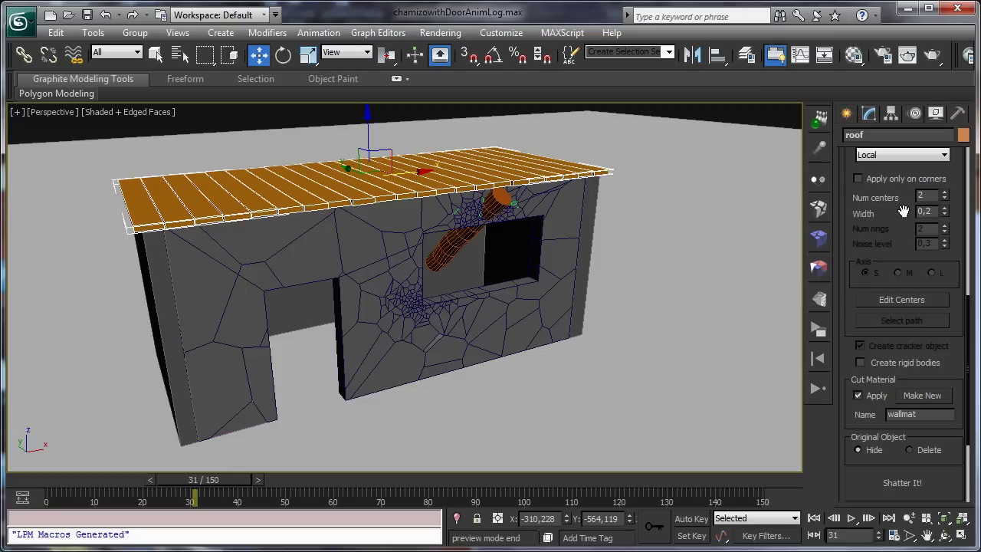
drag(901, 211, 890, 292)
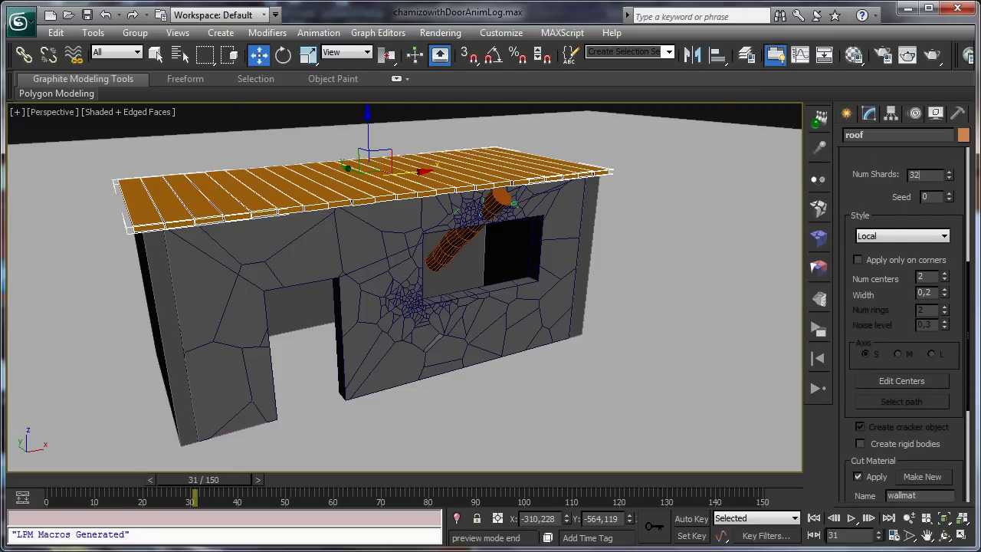
click(869, 239)
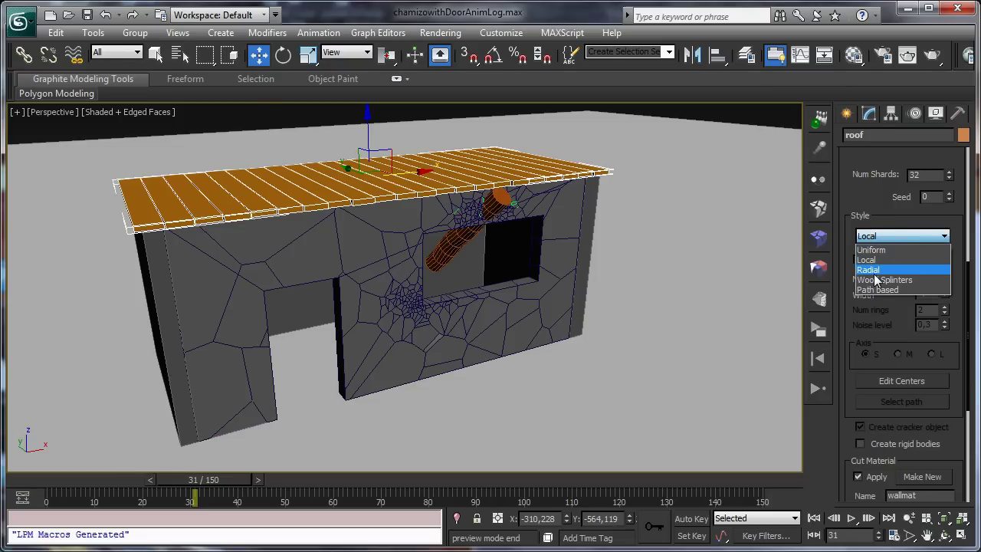
click(869, 269)
click(870, 237)
click(882, 280)
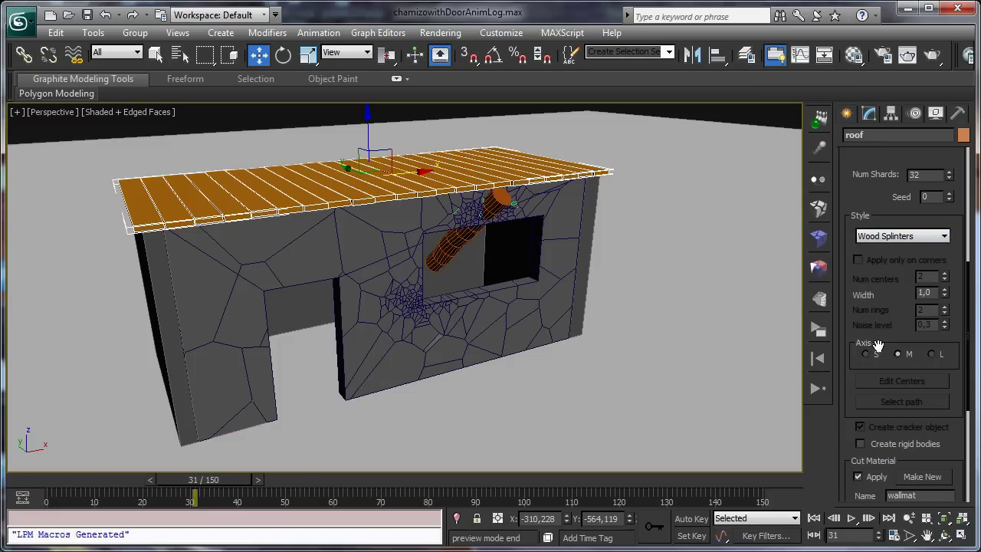
click(934, 355)
drag(953, 392, 953, 277)
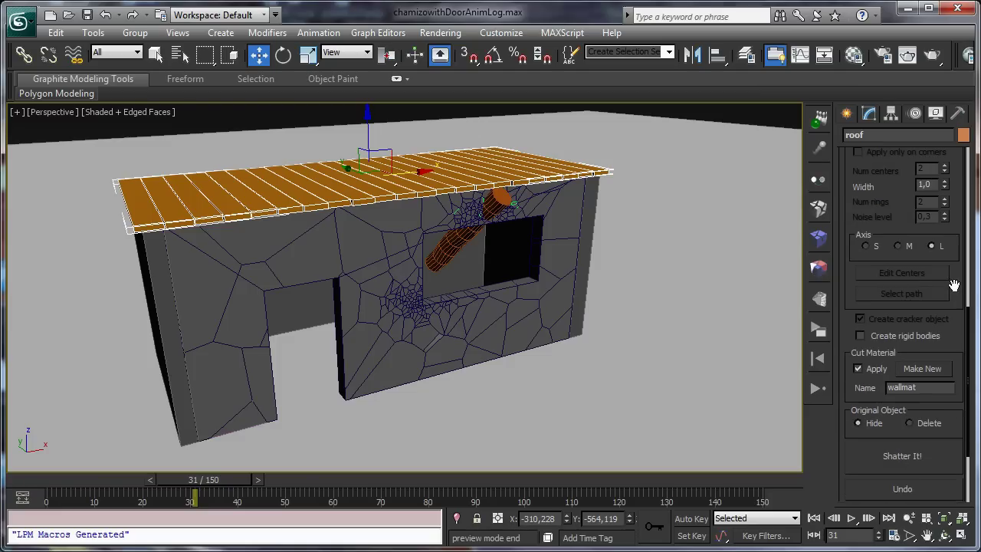
- Make a new cut material named roofmat and shatter the roof
click(923, 363)
drag(934, 384, 880, 381)
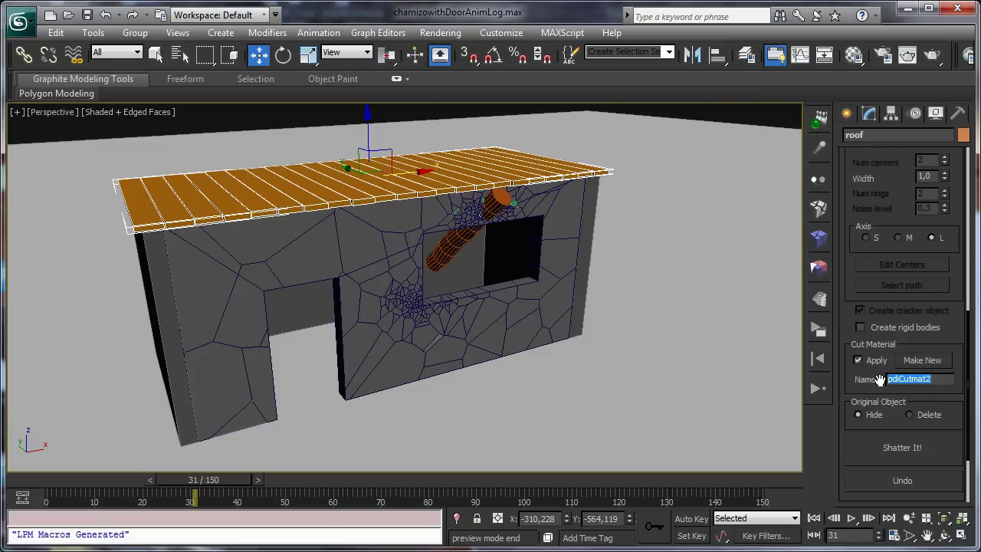
text(roofmat)
click(936, 451)
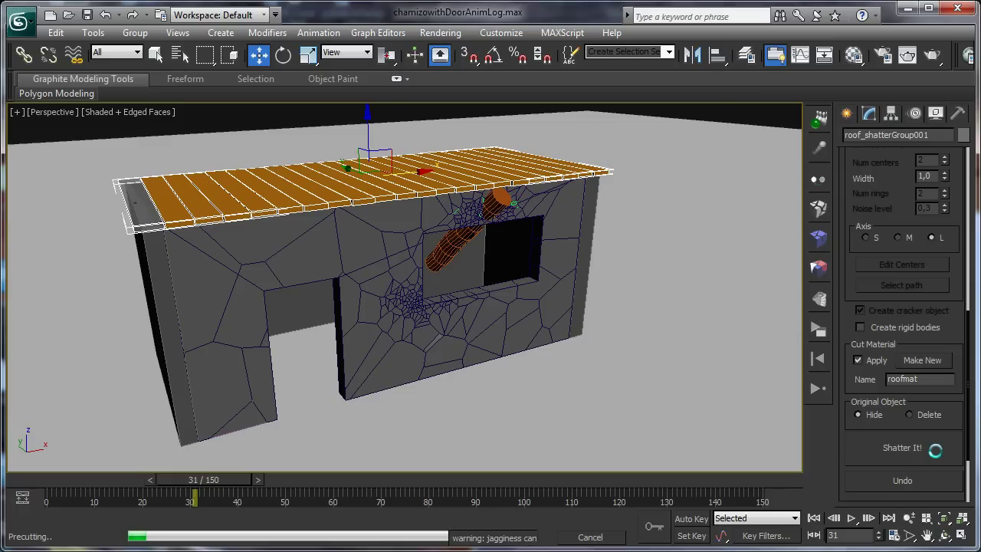
- Select the house's back wall and set its shattering to 250 shards in Uniform style
click(945, 535)
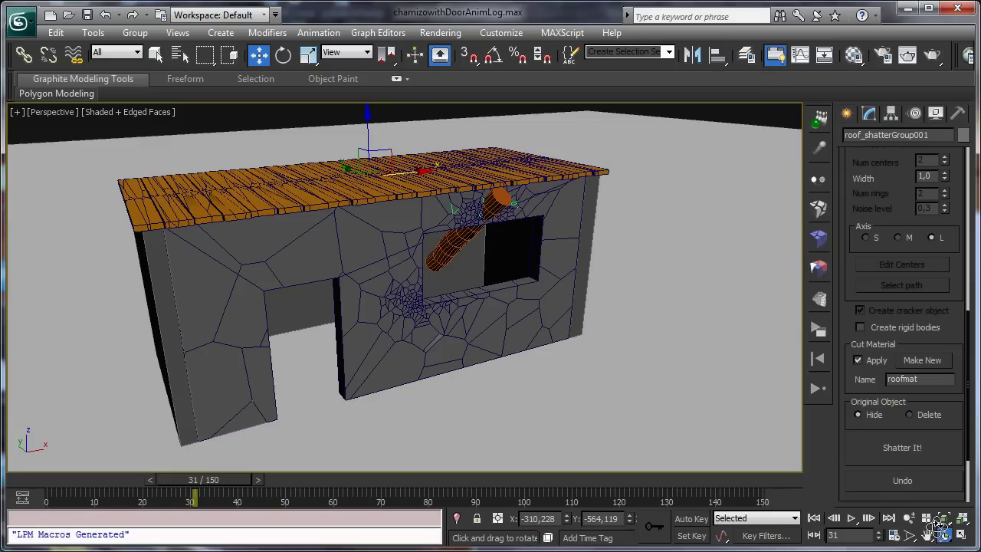
drag(444, 281, 419, 295)
scroll(419, 295, up, 3)
mouse_move(340, 235)
mouse_down()
mouse_move(324, 267)
mouse_move(317, 248)
mouse_move(344, 207)
mouse_move(330, 247)
mouse_up()
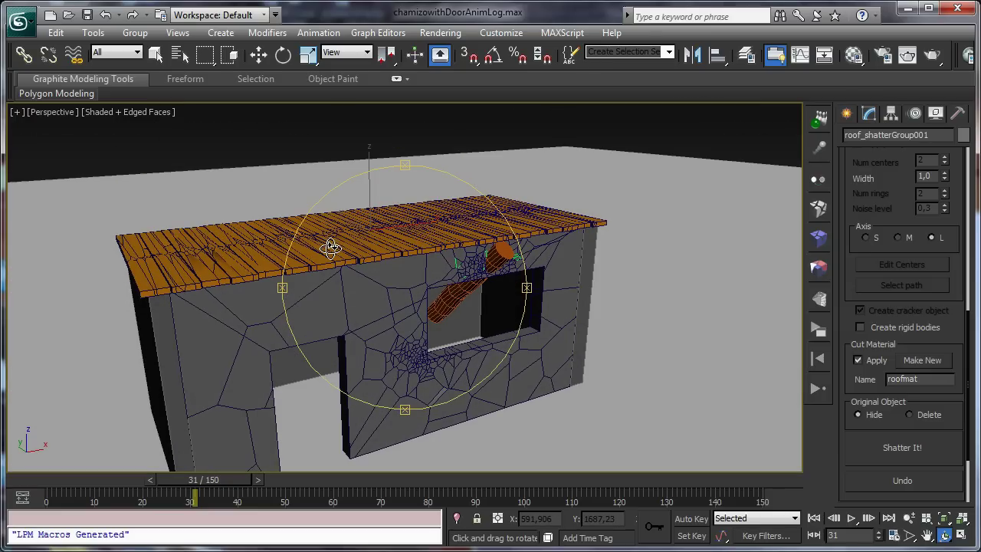
drag(330, 248, 549, 235)
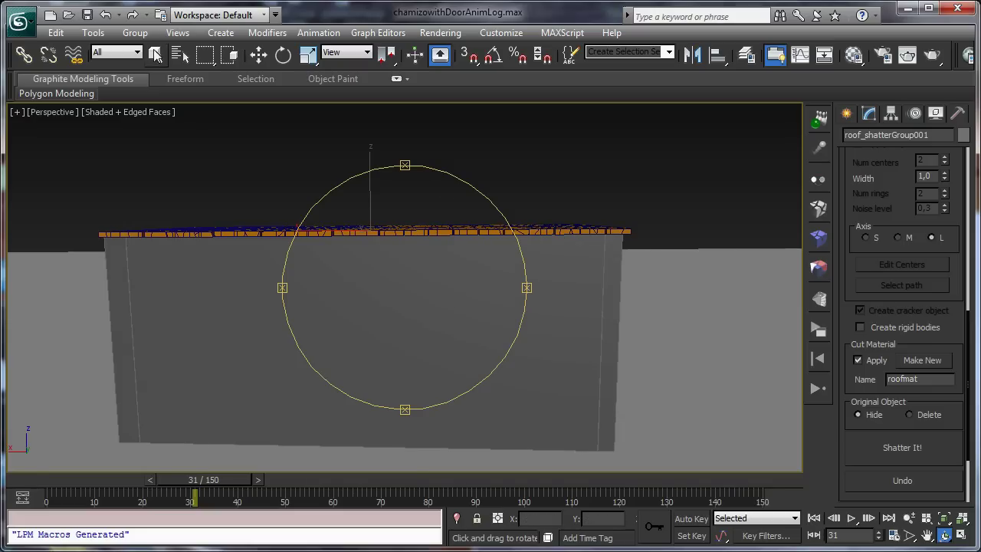
click(155, 53)
click(347, 295)
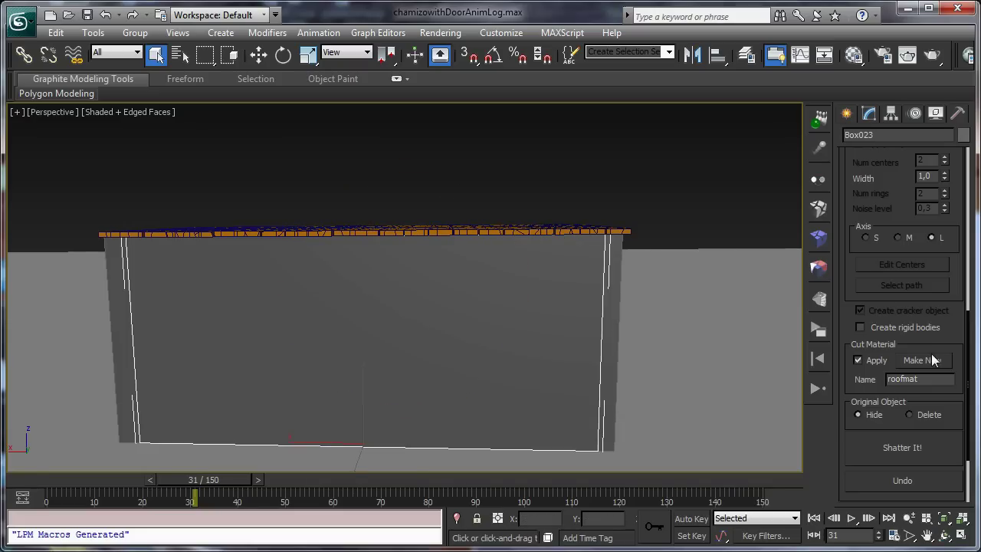
drag(893, 192, 893, 279)
scroll(893, 278, up, 1)
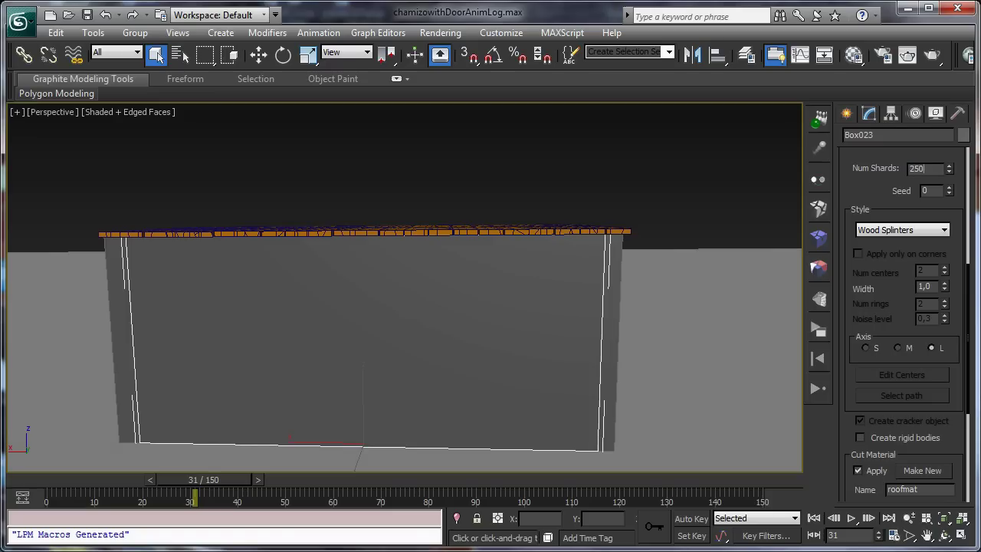
click(903, 230)
click(878, 243)
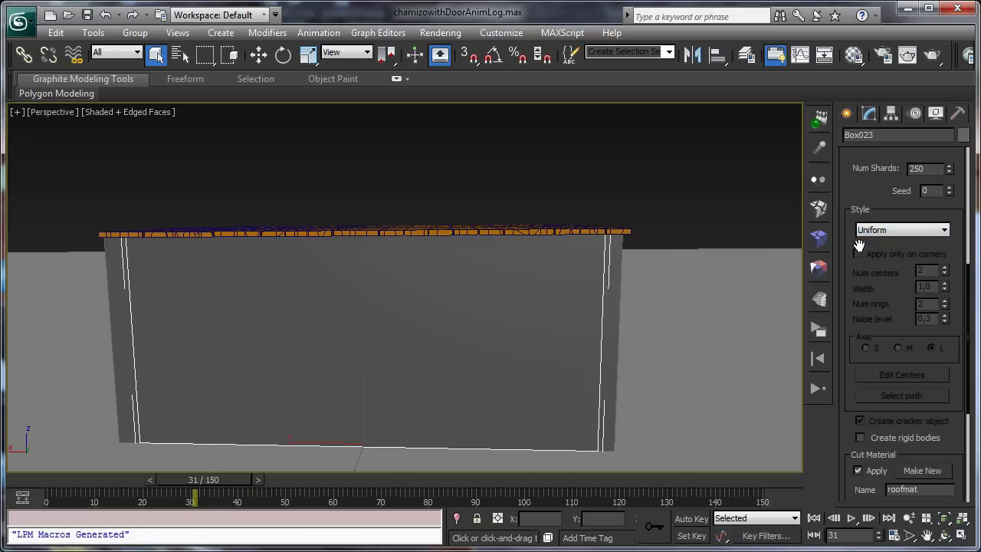
scroll(951, 437, down, 3)
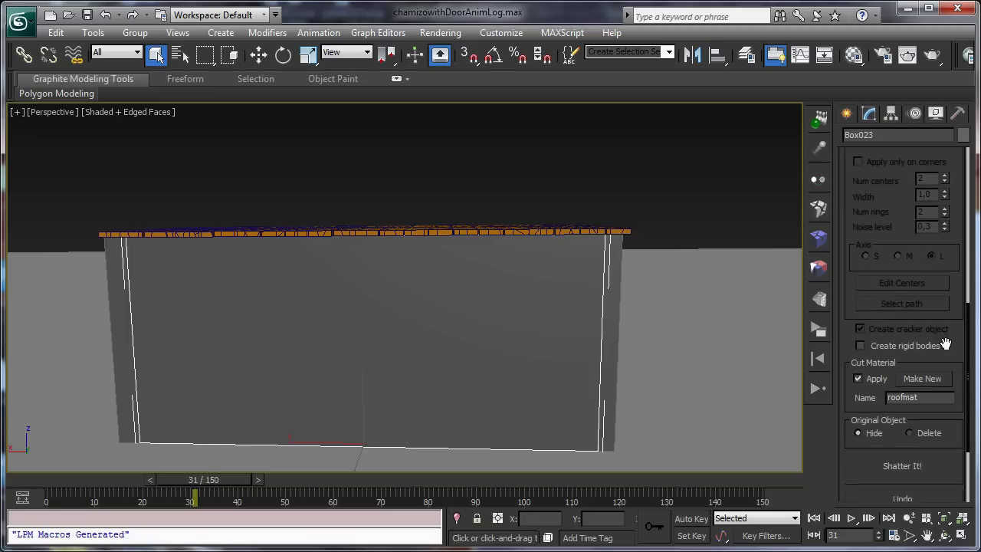
- Make a new cut material for the house's back wall and shatter the wall
click(913, 371)
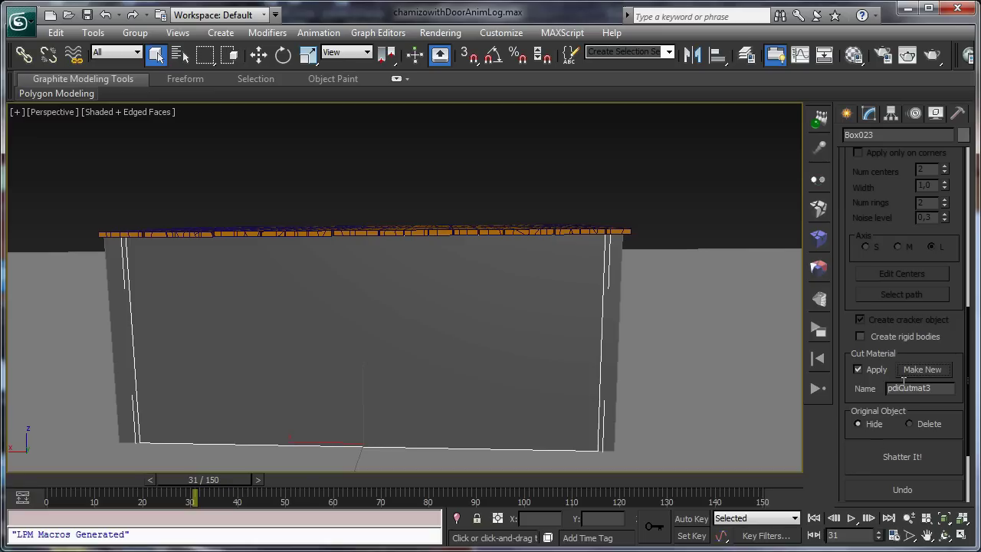
click(919, 465)
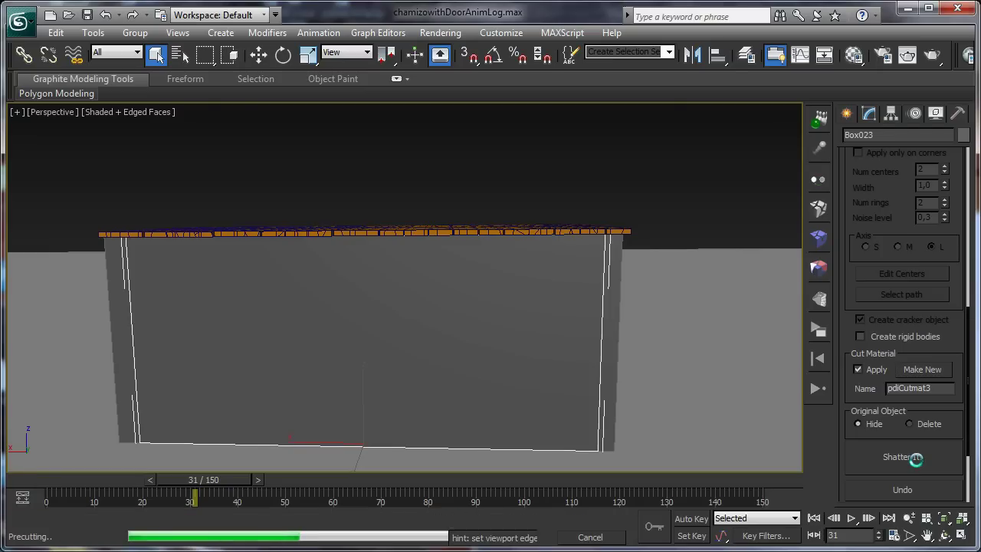
- Select the log and make it a Kinematic Pdi body, then move the animation to frame 30
click(945, 535)
drag(449, 341, 363, 272)
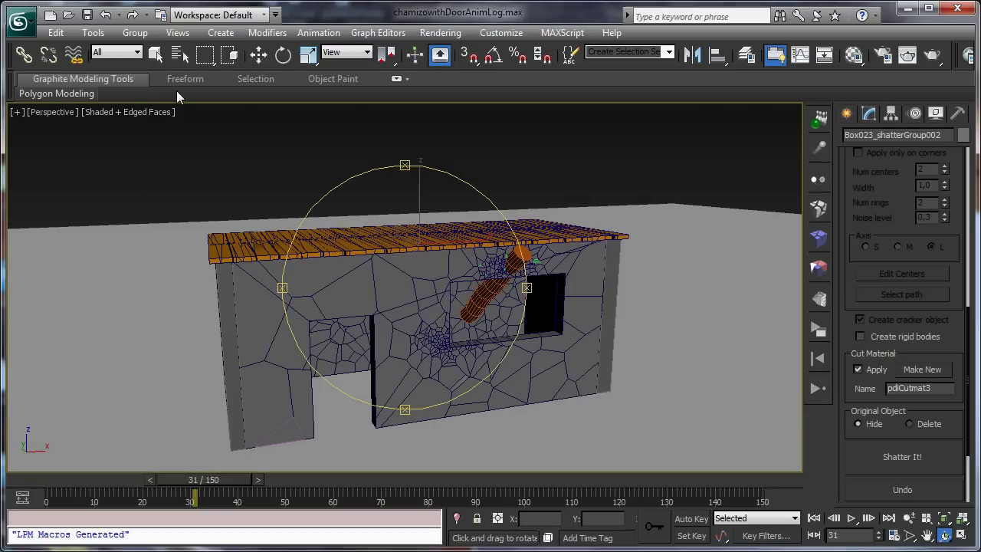
drag(384, 262, 368, 275)
click(908, 519)
drag(640, 414, 635, 350)
click(155, 55)
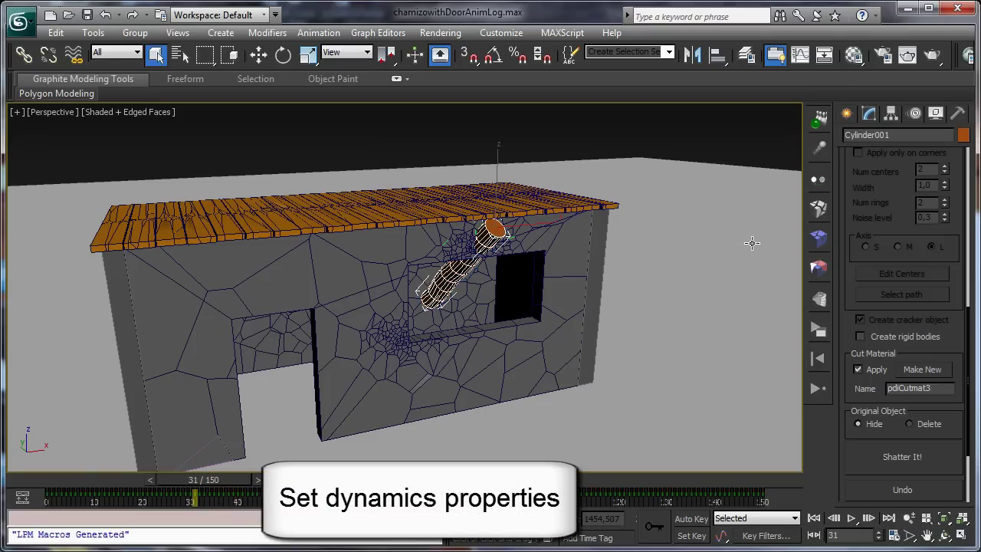
click(820, 120)
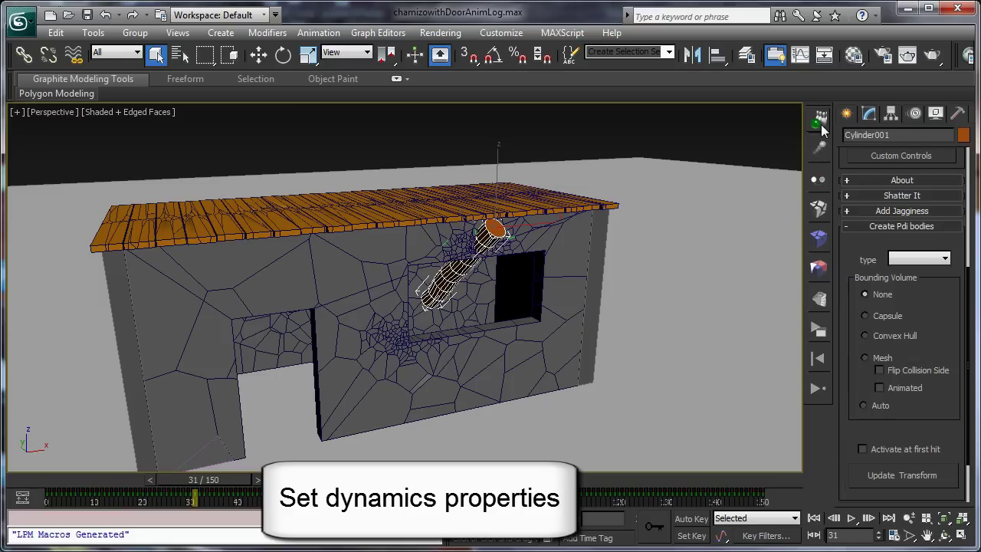
click(925, 261)
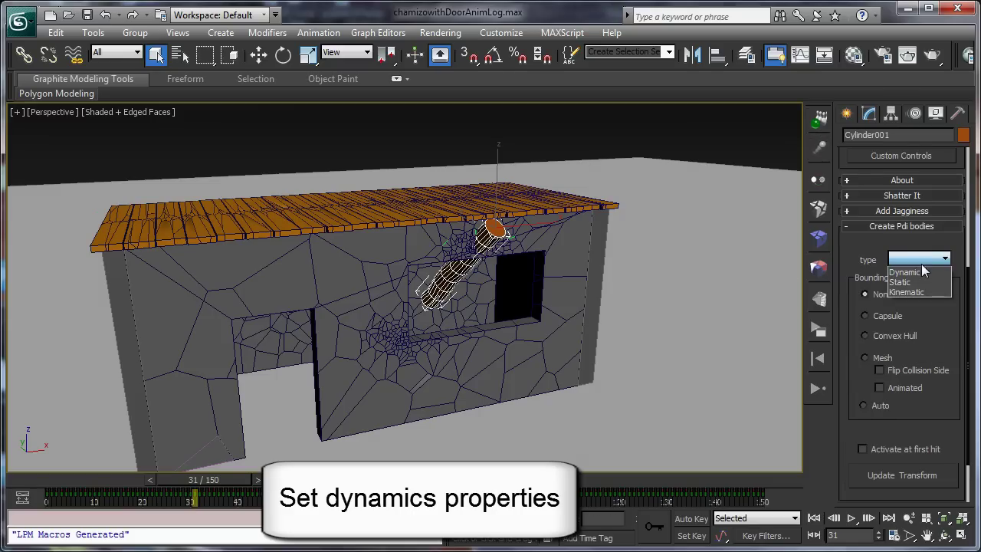
click(916, 294)
mouse_move(197, 488)
mouse_down()
mouse_move(175, 480)
mouse_move(196, 476)
mouse_up()
key(q)
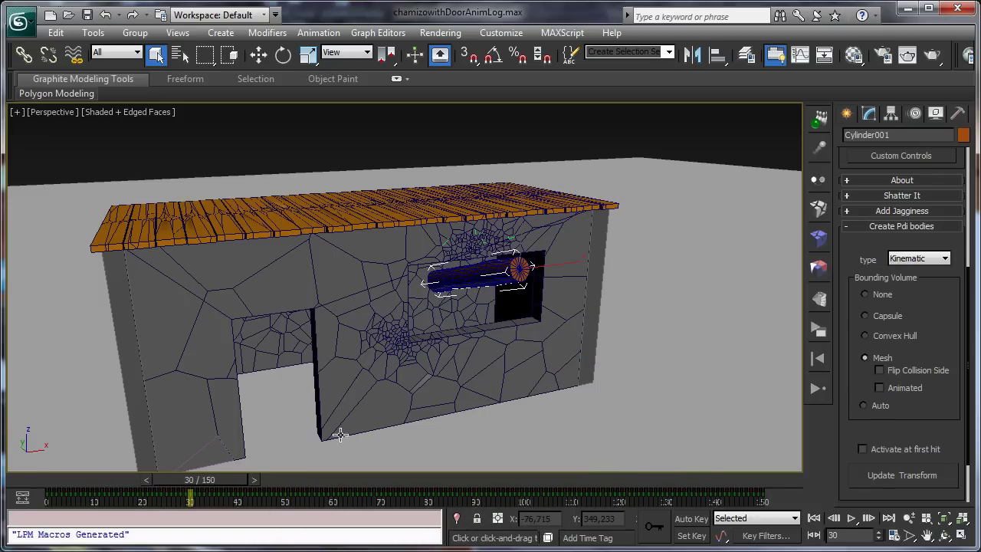
- Select the ground box and make it a Static Pdi body
click(702, 298)
click(919, 258)
click(893, 278)
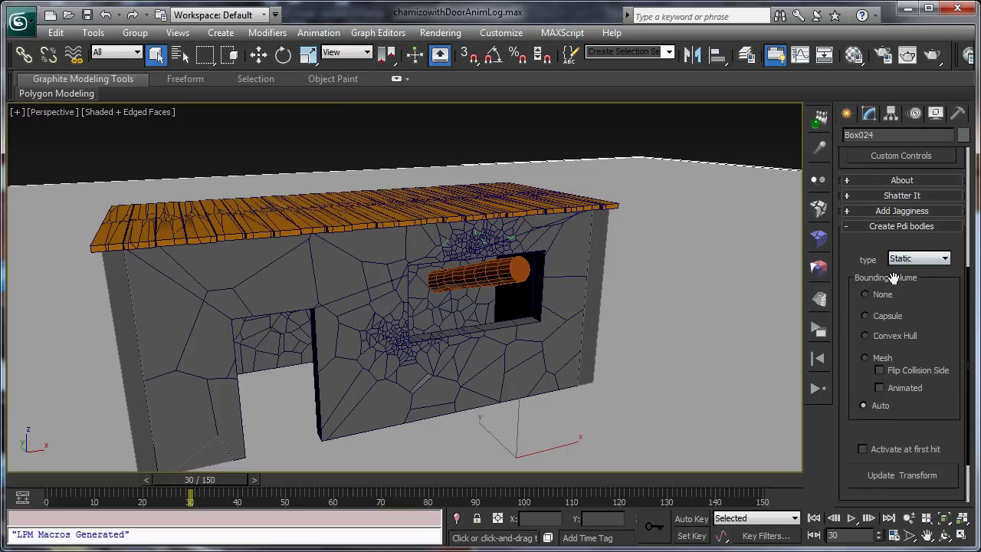
- Create a fracture body named roof from the roof's shattered fragments
middle_drag(539, 185, 598, 169)
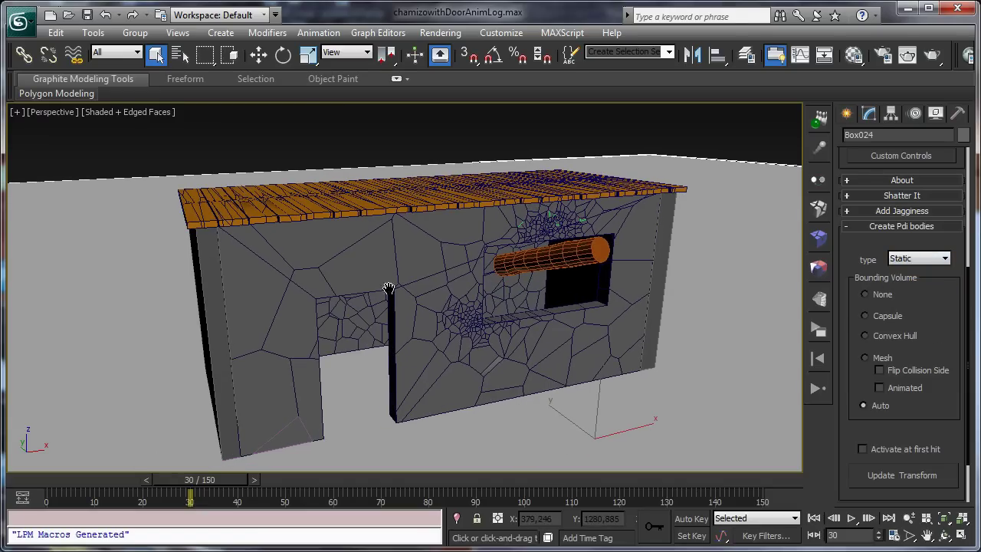
middle_drag(390, 290, 379, 284)
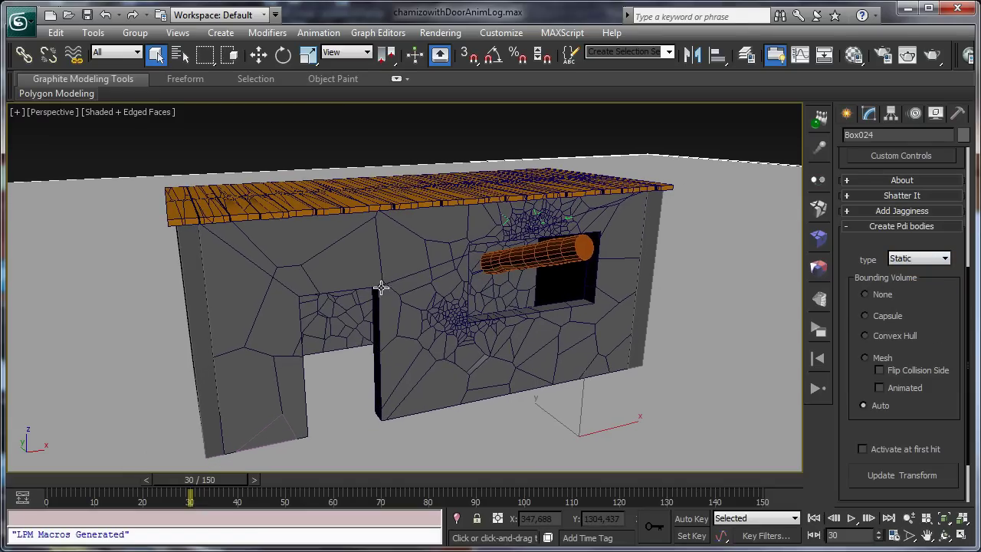
click(232, 215)
click(825, 251)
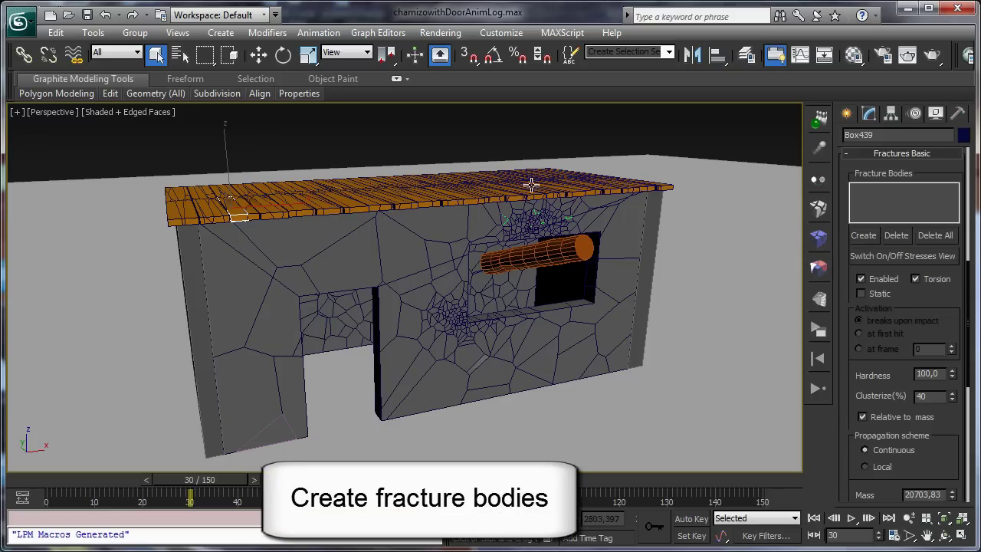
click(871, 232)
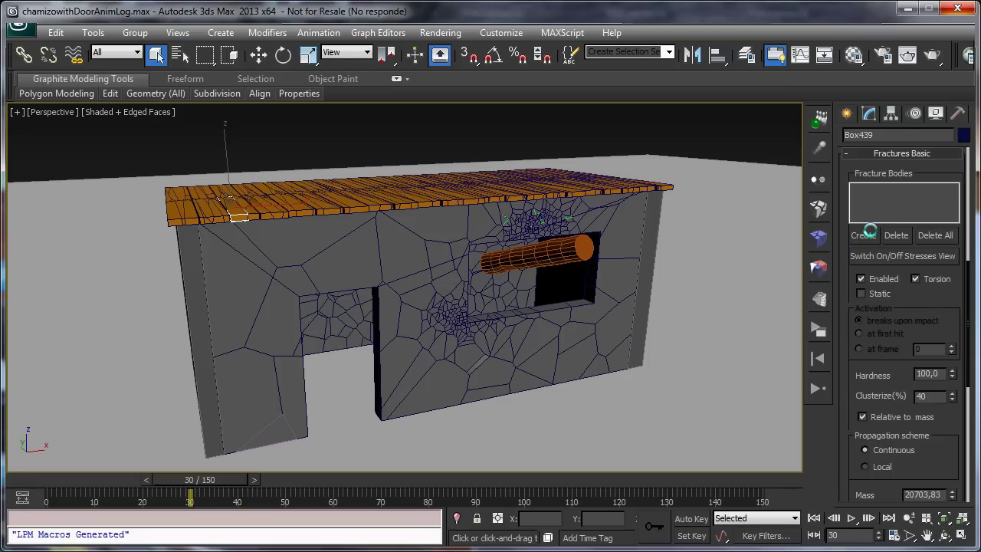
drag(465, 129, 658, 64)
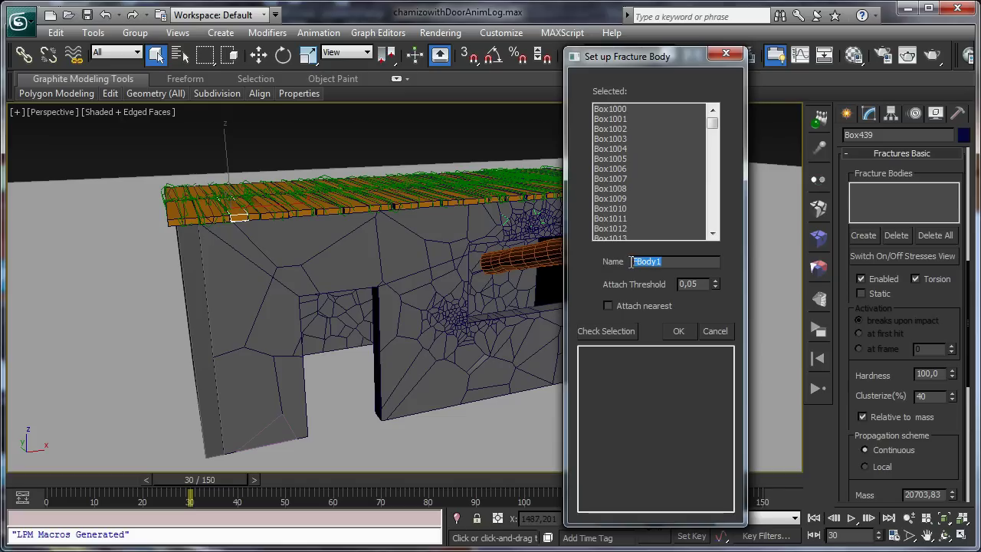
text(roof)
click(680, 333)
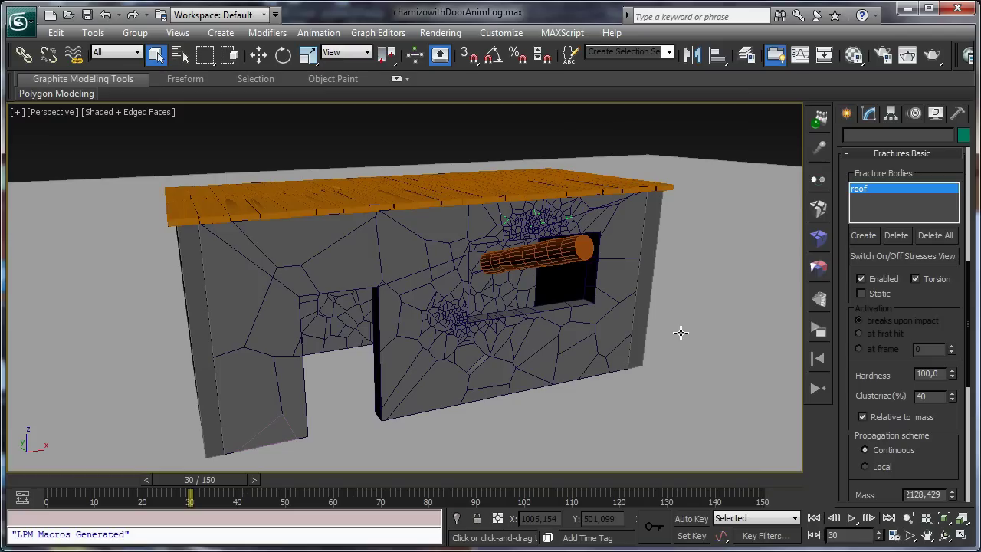
- Display the stresses view of the roof fracture body, inspect it and switch it off again
click(876, 258)
click(945, 535)
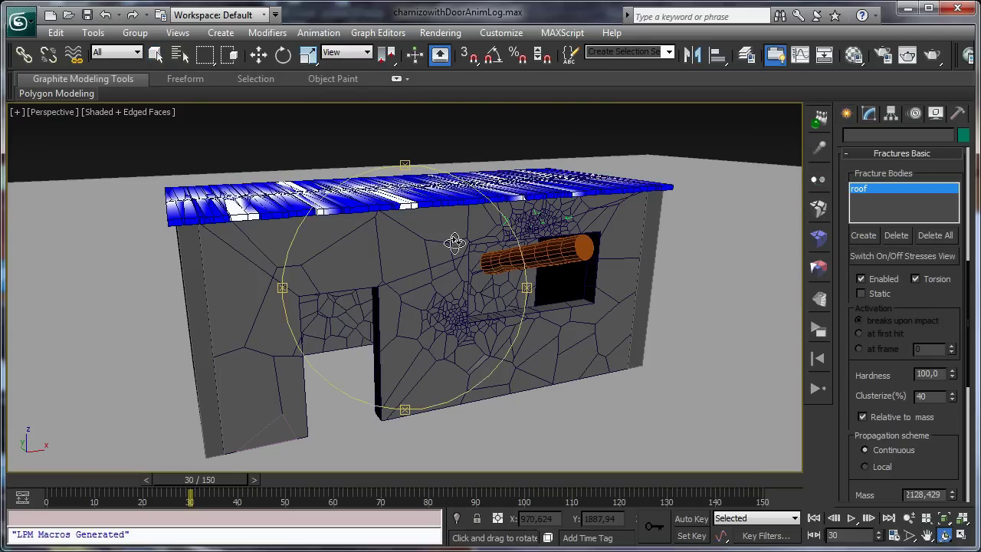
drag(455, 243, 498, 257)
click(912, 261)
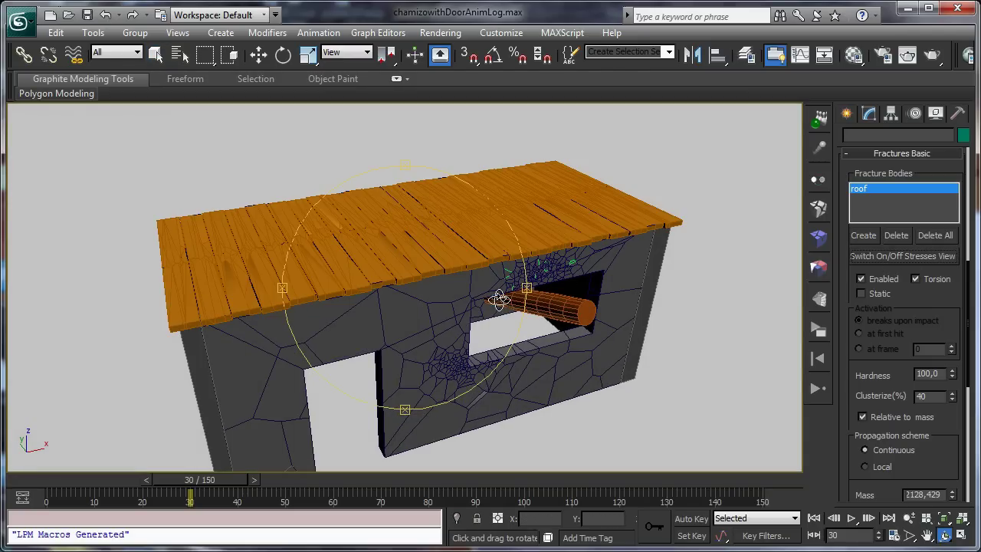
- At frame 0, select the whole house and create a fracture body named walls from the wall fragments
drag(434, 281, 432, 269)
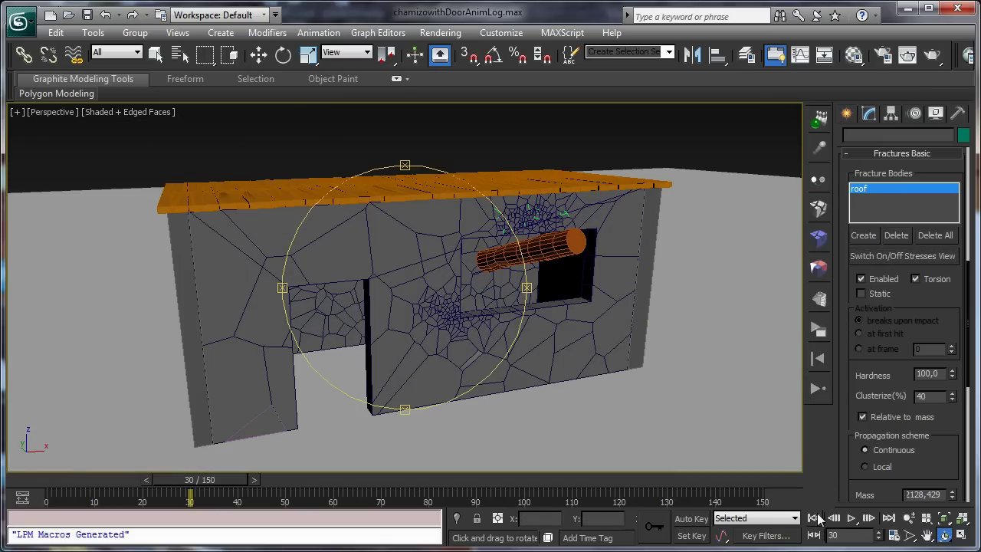
click(814, 518)
click(155, 54)
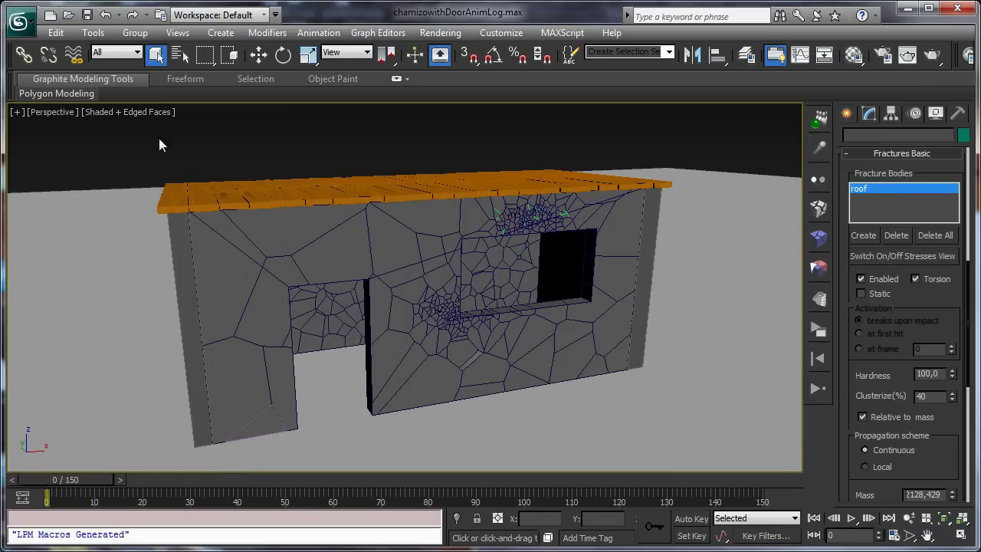
drag(132, 149, 769, 475)
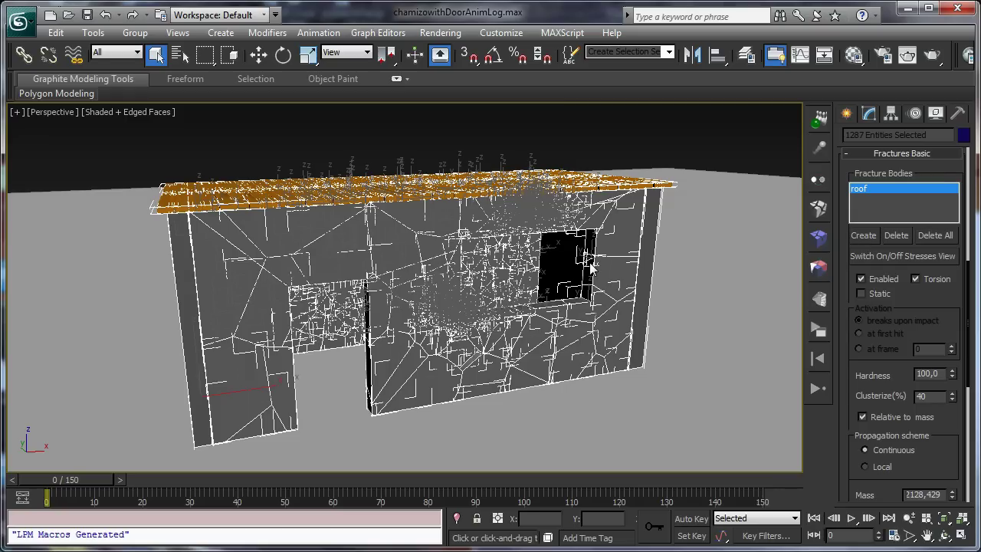
drag(527, 122, 601, 74)
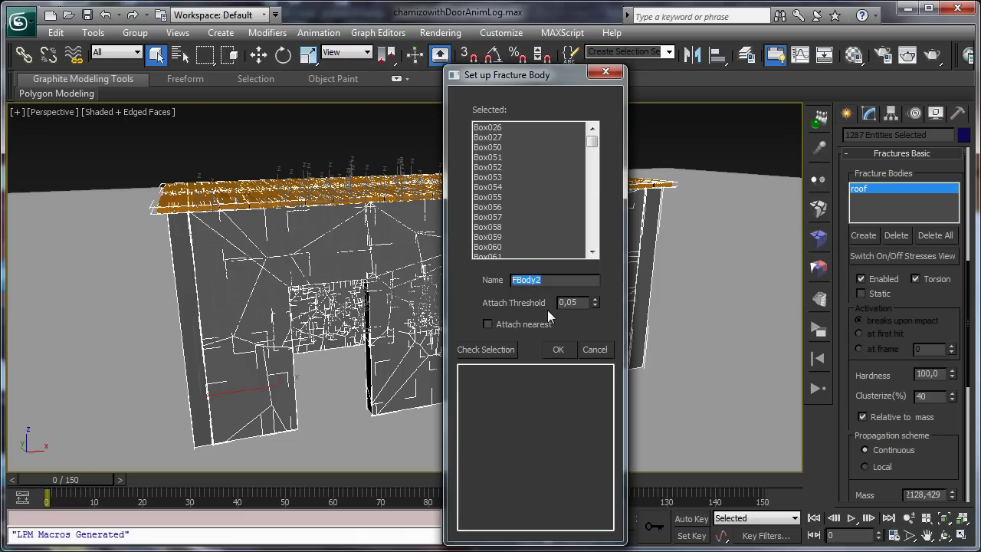
text(walls)
click(559, 349)
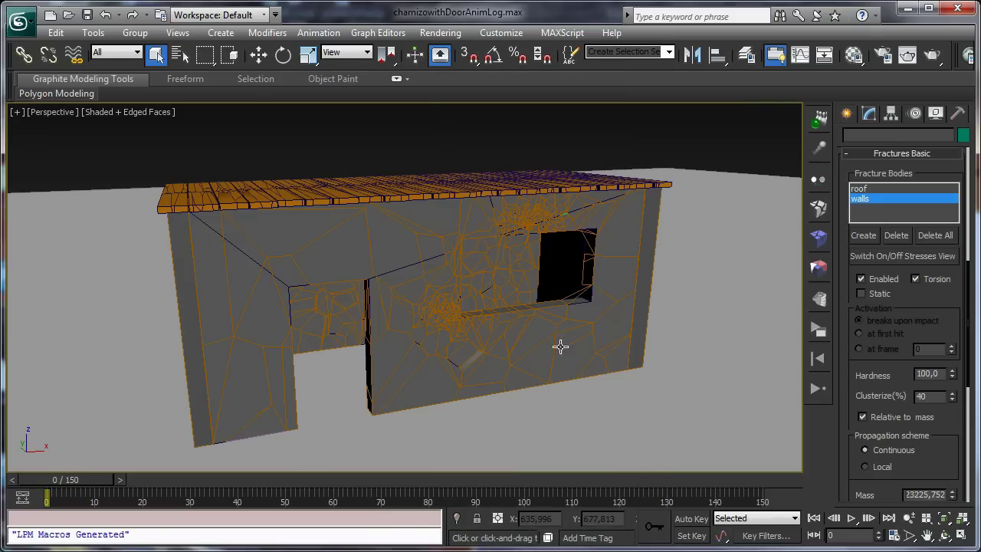
- Display the stresses view of the walls fracture body, inspect it and switch it off again
click(880, 257)
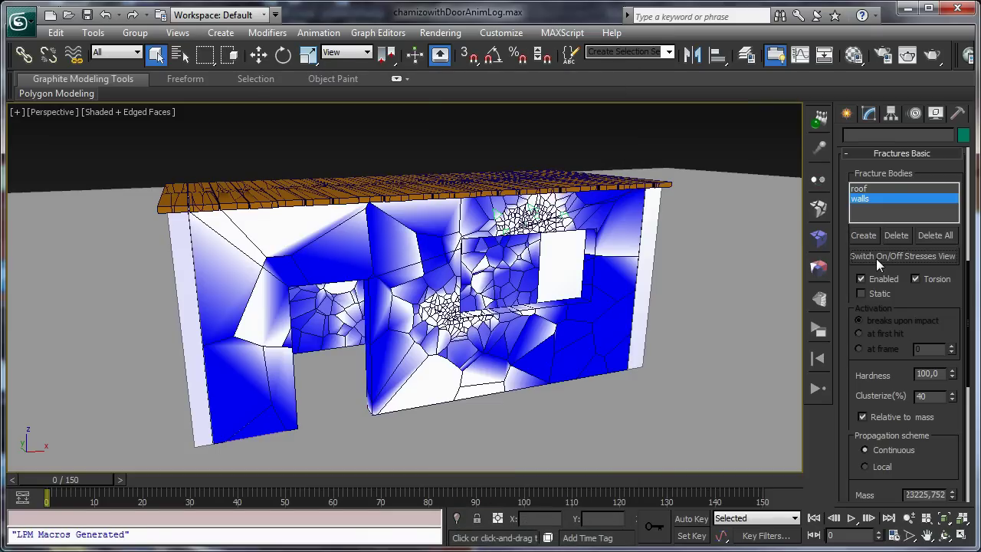
click(944, 535)
drag(429, 291, 498, 309)
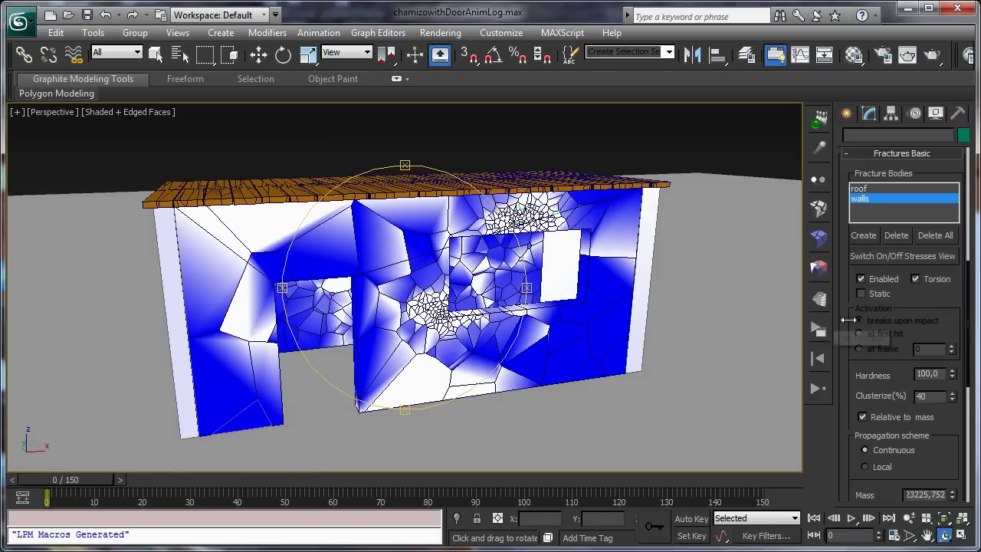
click(874, 257)
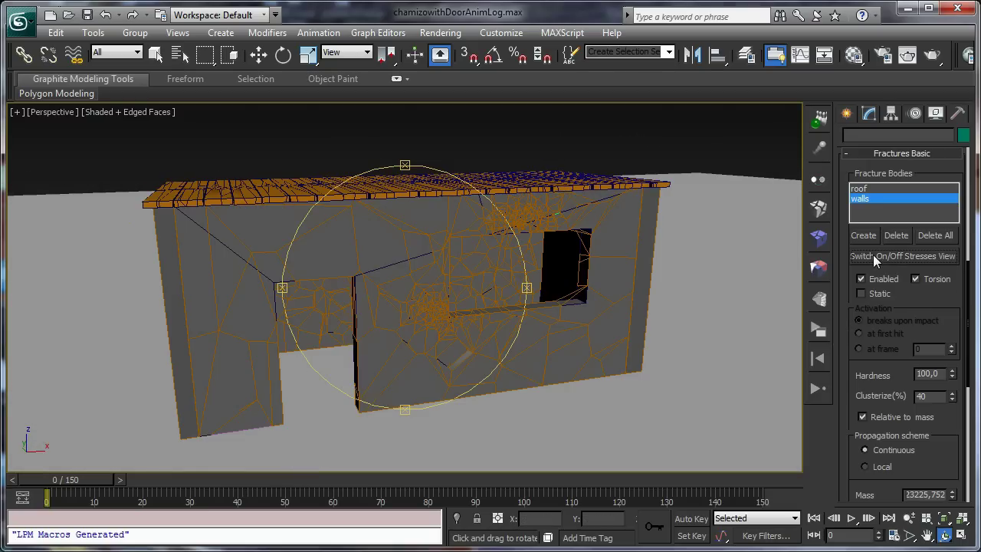
- Check the stresses of the roof fracture body and set its hardness to 20
drag(497, 237, 457, 255)
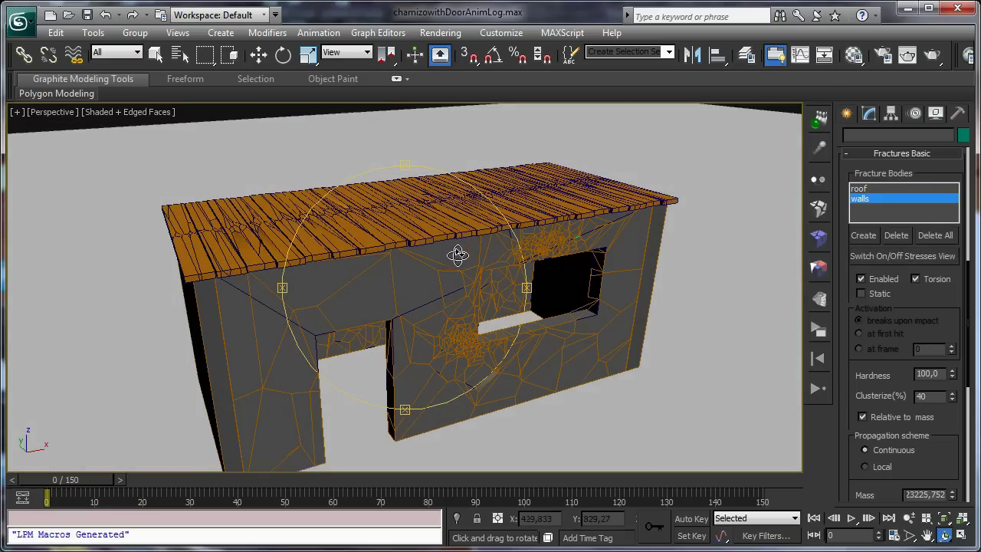
click(870, 189)
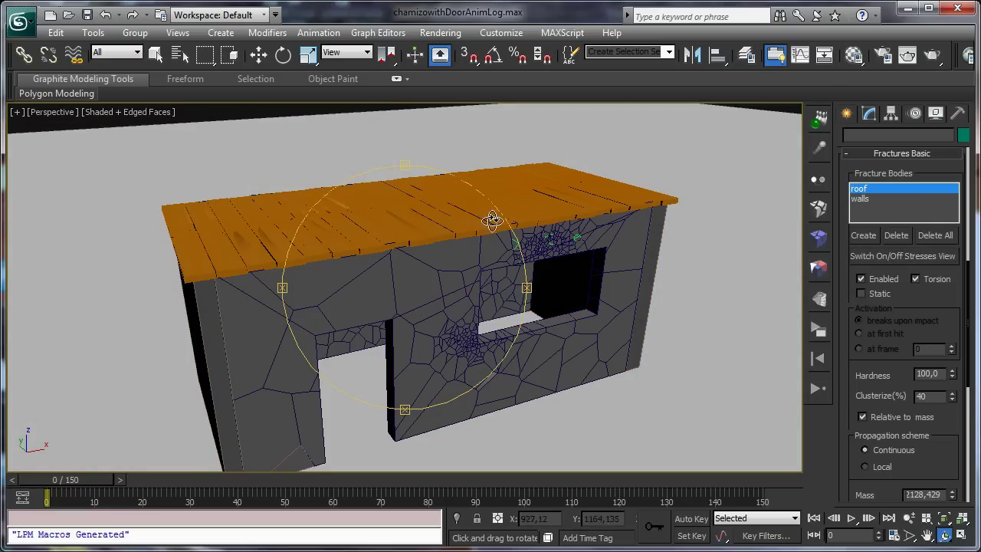
click(880, 256)
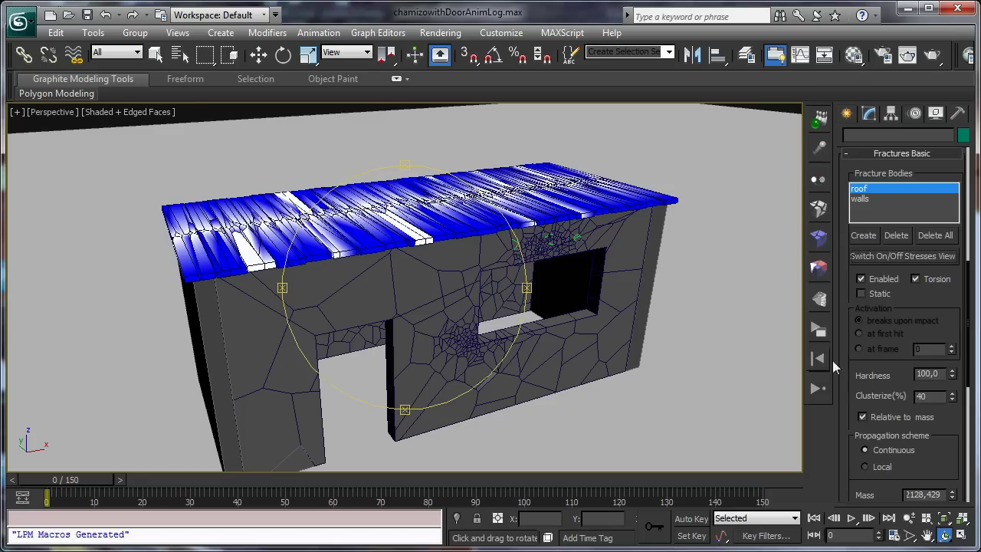
double_click(934, 374)
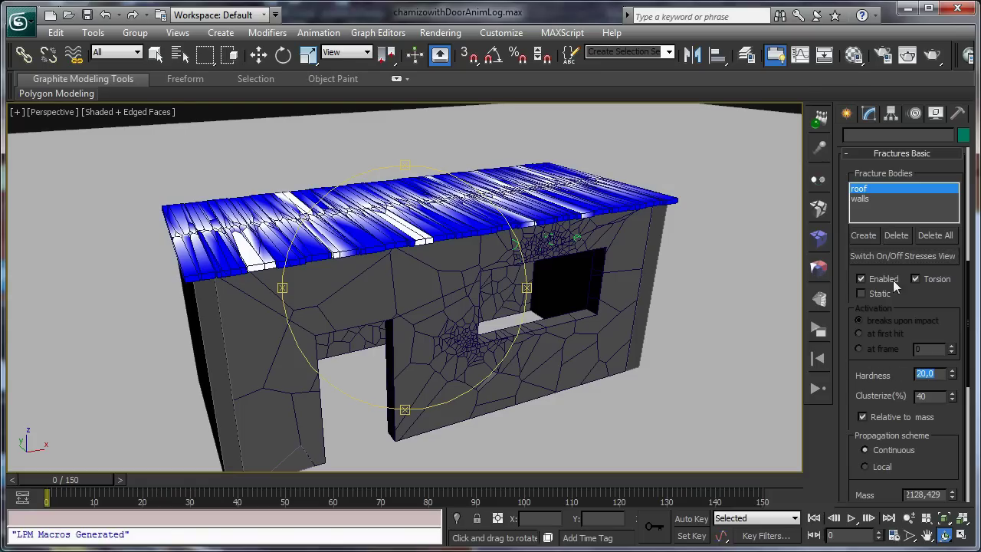
click(893, 256)
- Enable Bake Keys in the simulation options and set the simulation quality to preview
drag(350, 274, 365, 259)
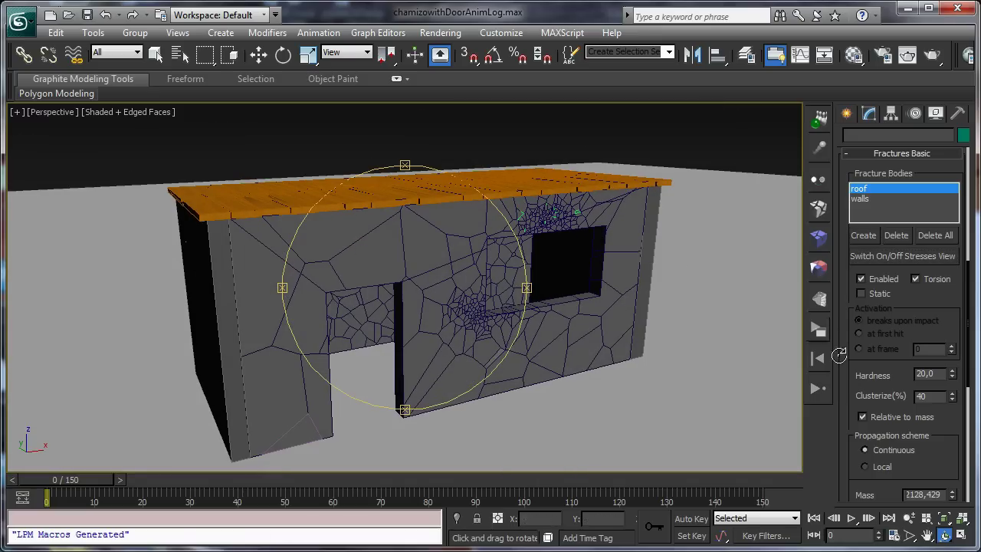
scroll(881, 344, down, 10)
click(899, 374)
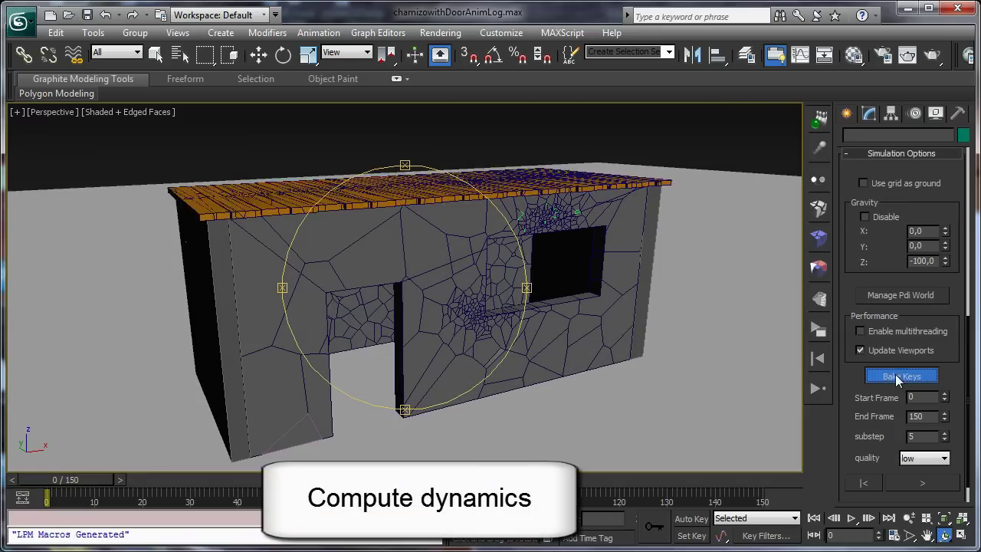
click(924, 458)
click(925, 479)
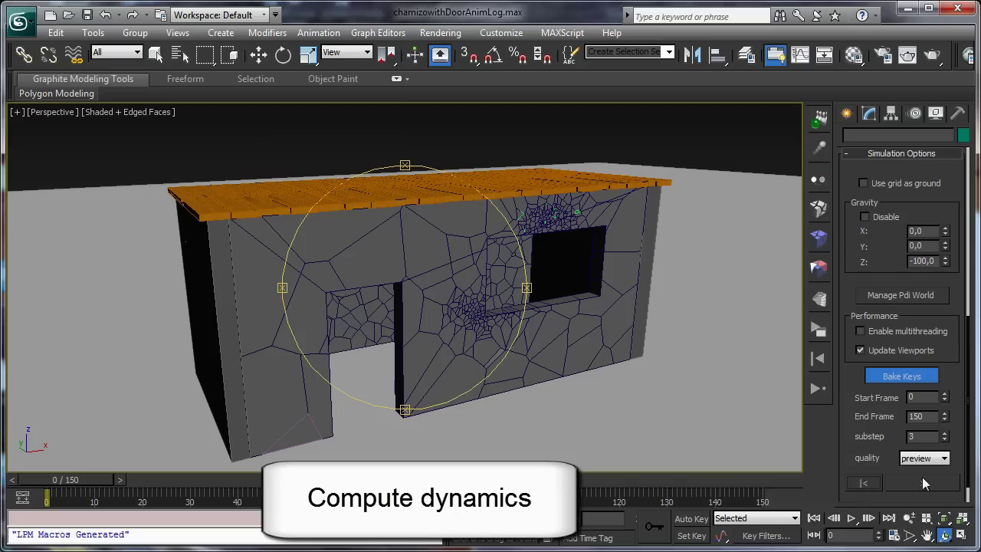
click(156, 53)
key(ctrl+d)
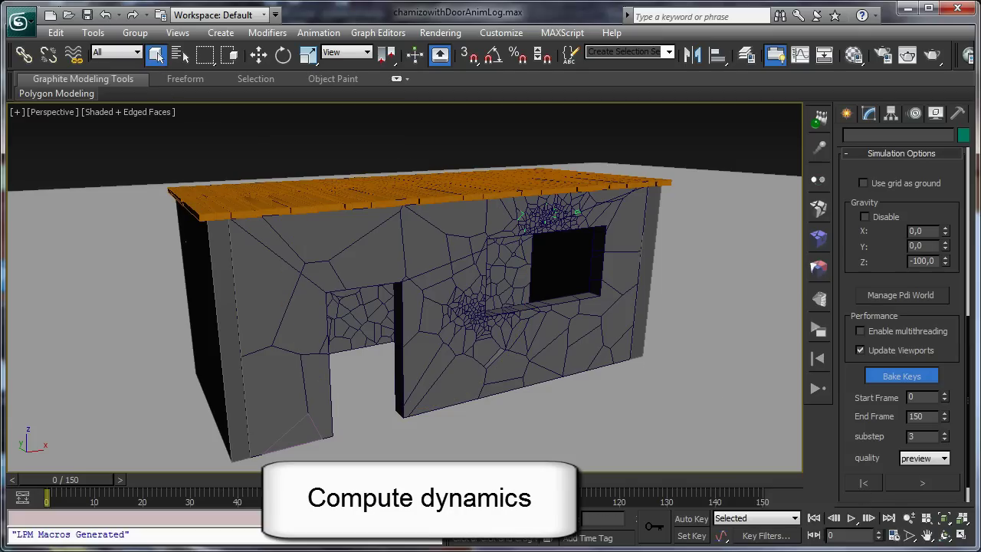
- Compute the first few frames of the dynamics as a test, stop the simulation and reset it to frame 0
click(906, 483)
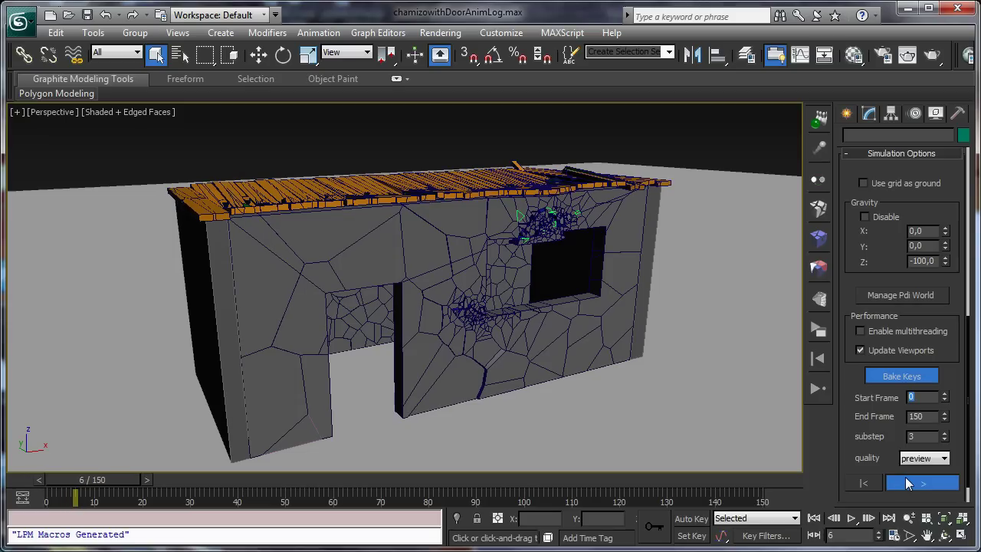
click(912, 484)
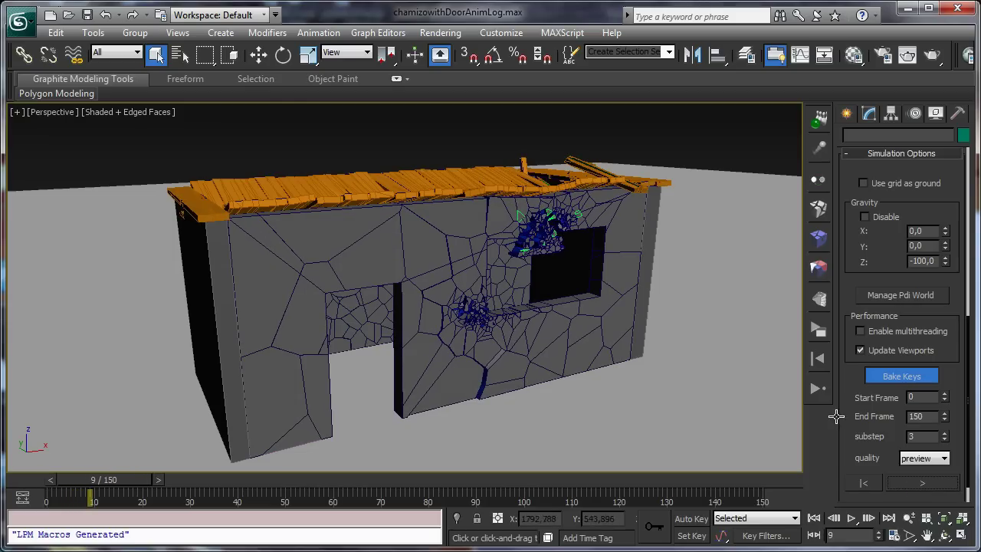
click(871, 486)
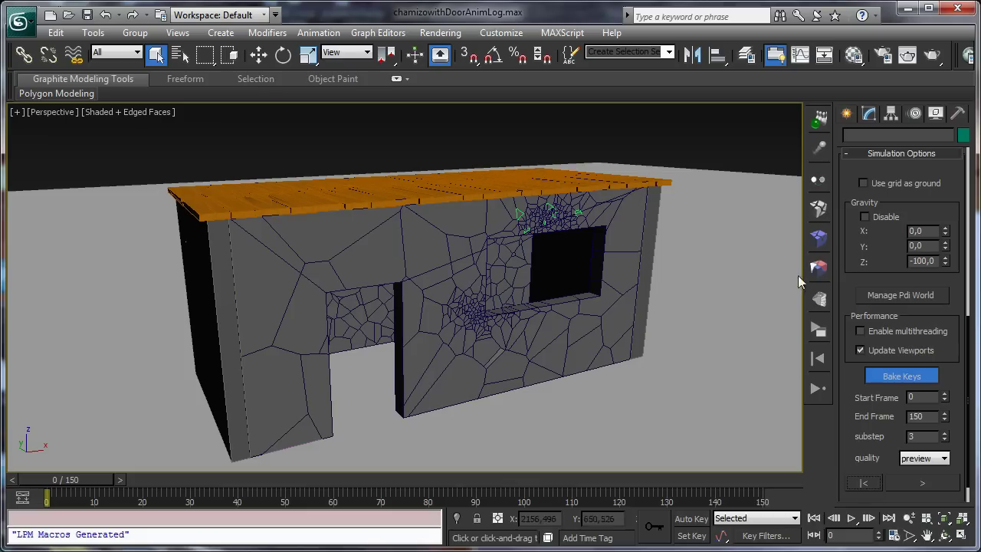
- Make the roof and walls fracture bodies static and set their activation to at first hit
click(819, 241)
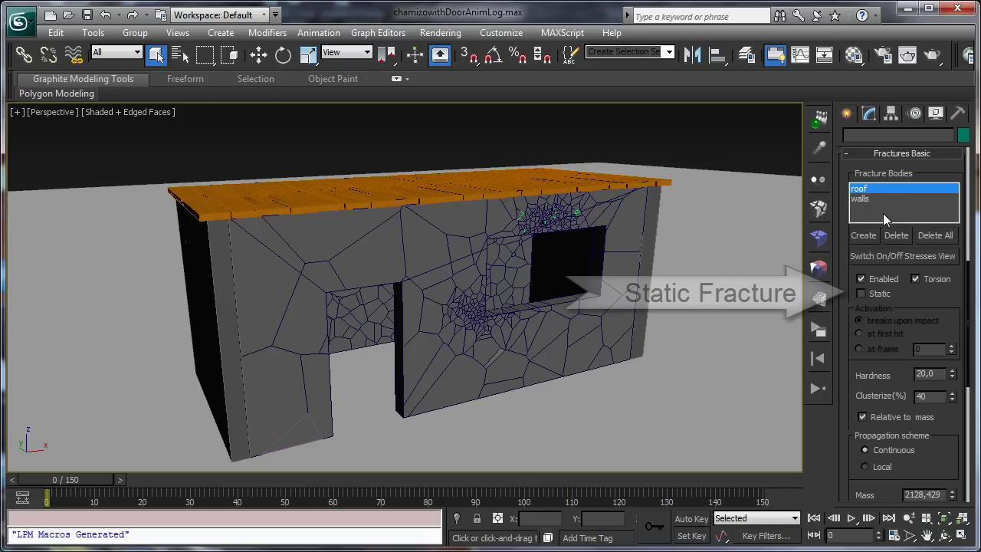
click(864, 292)
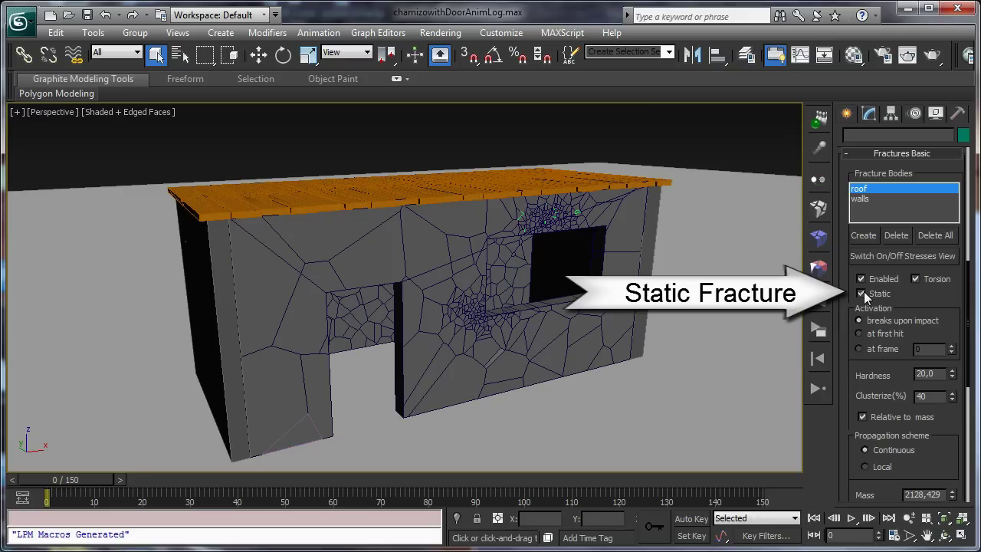
click(863, 199)
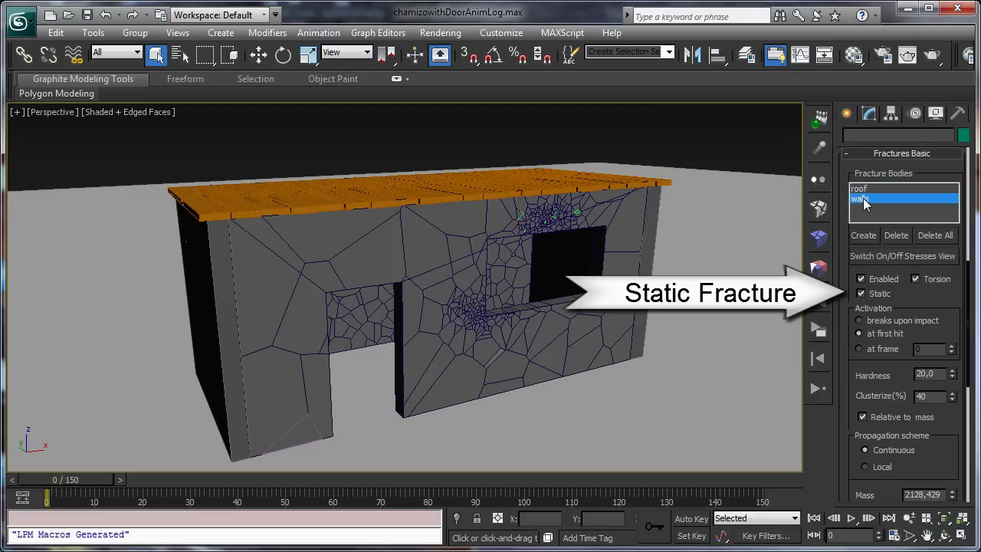
click(859, 293)
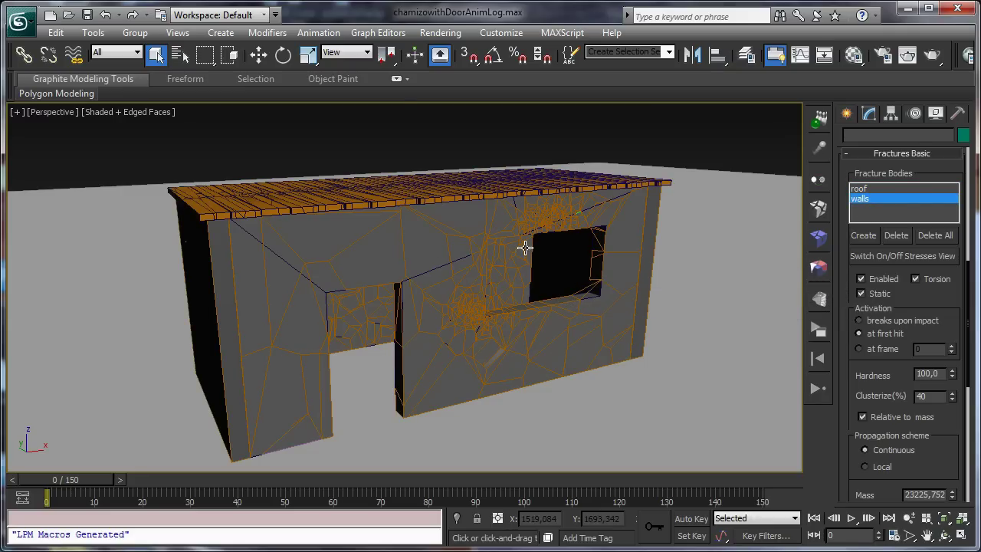
- Compute the dynamics with the static fracture bodies in preview quality and stop at about frame 68
click(816, 339)
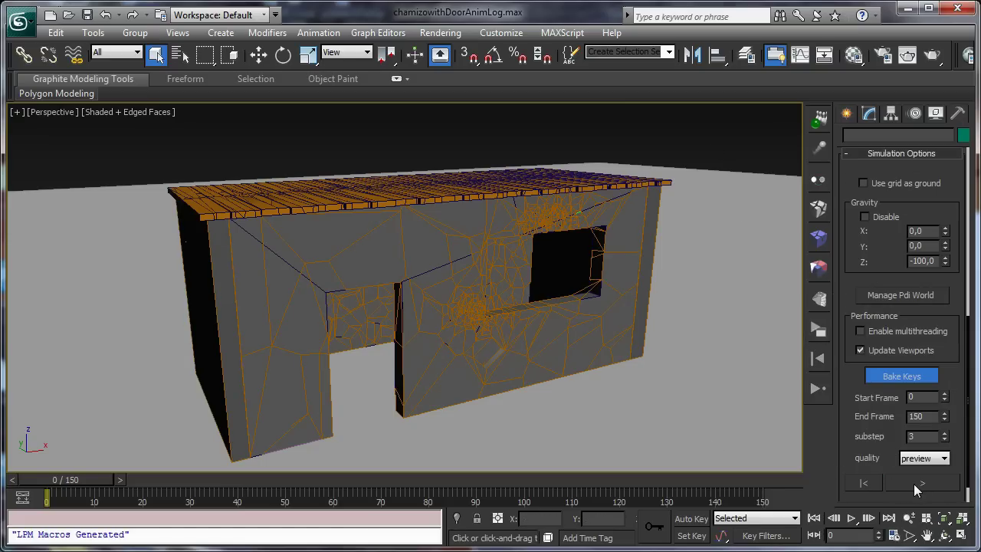
click(912, 486)
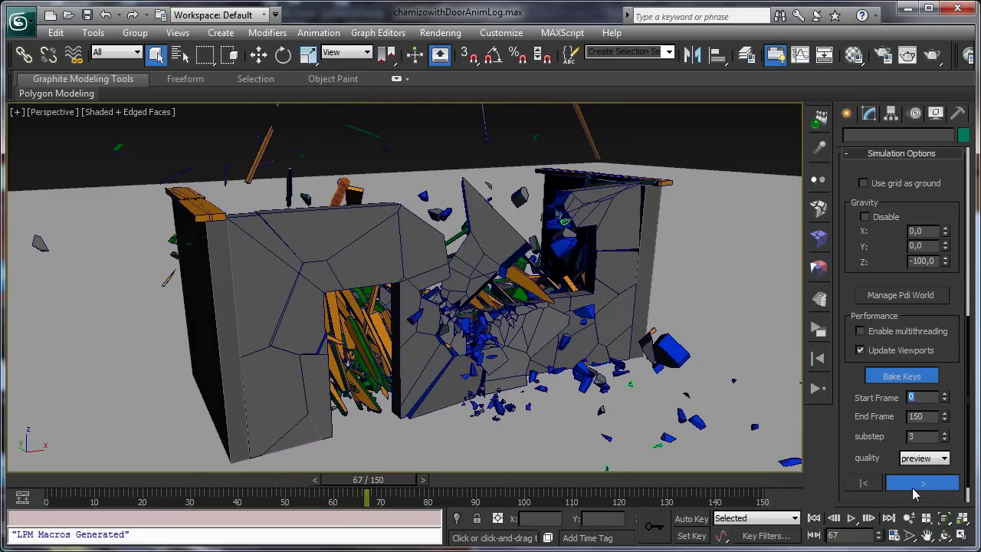
click(914, 489)
- Examine the shed's collapse from a higher angle around frame 56 and return the timeline to frame 0
click(944, 535)
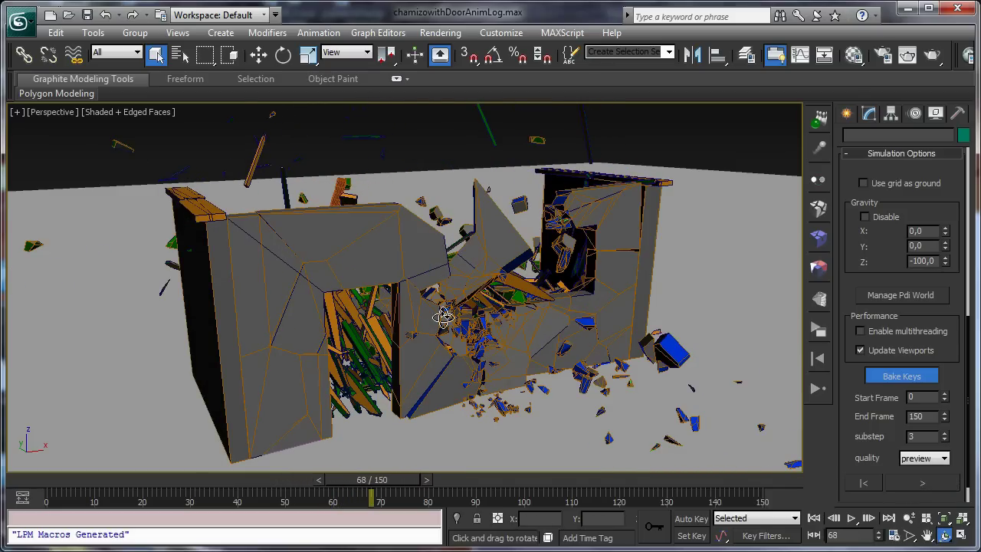
drag(383, 398, 394, 308)
drag(357, 481, 300, 470)
key(ctrl+r)
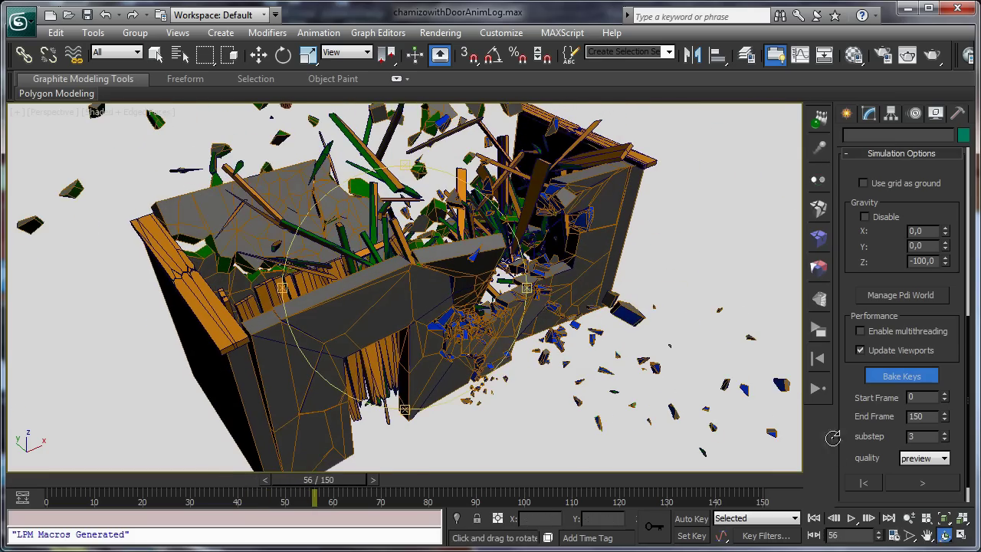
drag(472, 335, 412, 302)
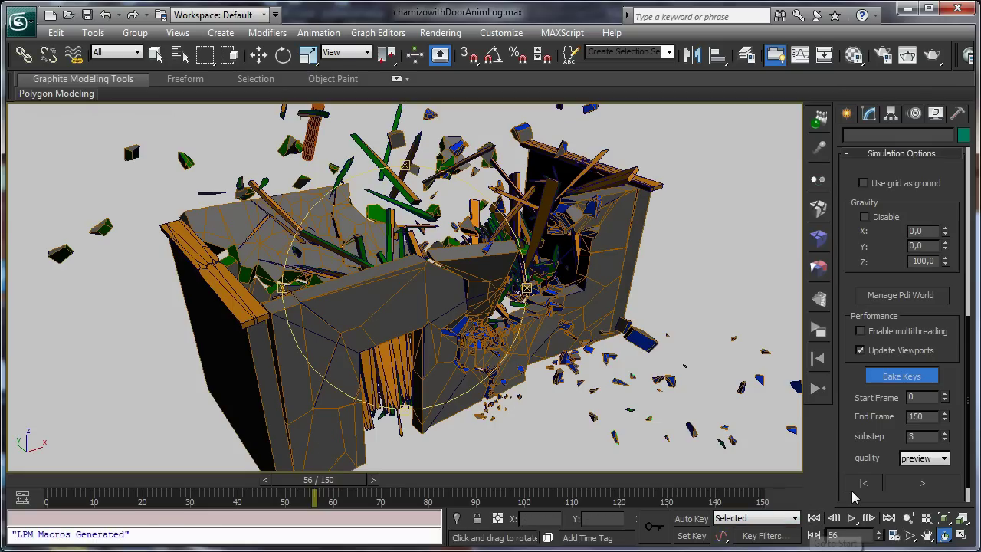
click(814, 518)
mouse_move(434, 317)
mouse_down()
mouse_move(417, 309)
mouse_move(422, 303)
mouse_up()
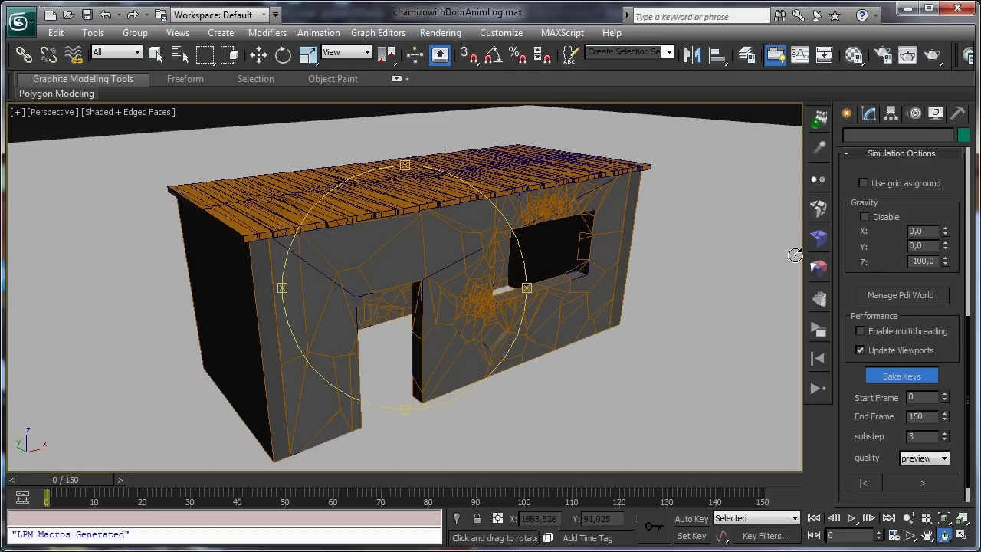
- Set the roof fracture body's activation to breaks upon impact and recompute the dynamics from frame 0
click(817, 240)
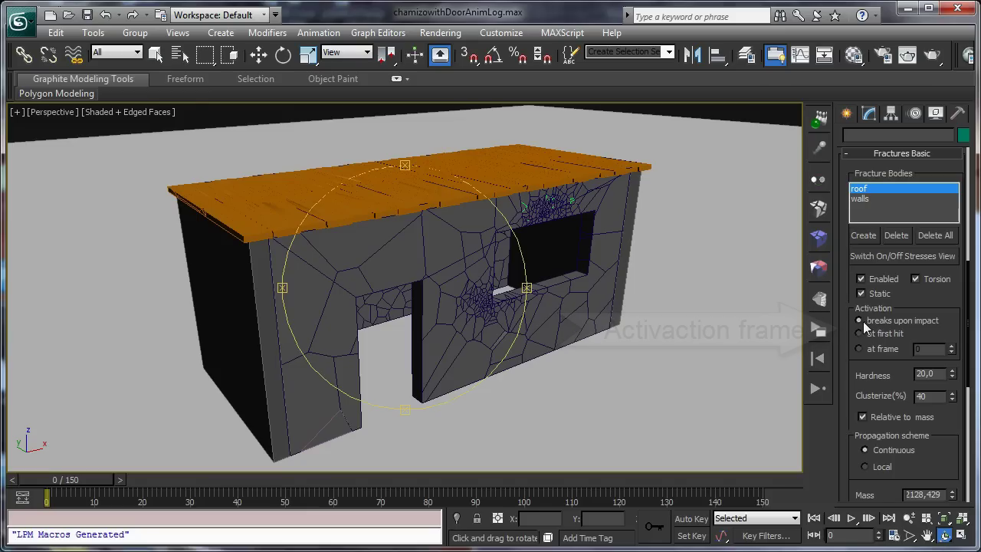
click(817, 331)
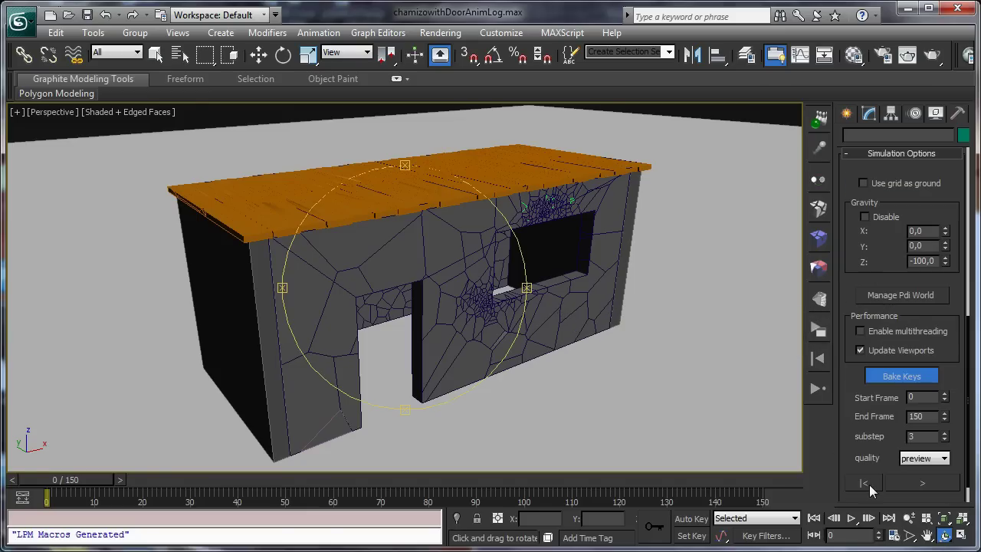
click(155, 53)
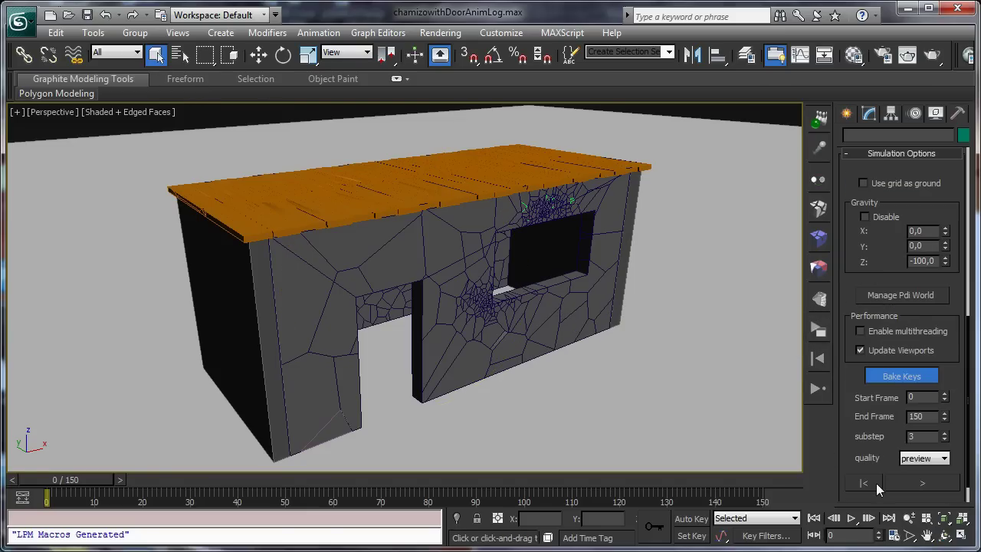
click(909, 483)
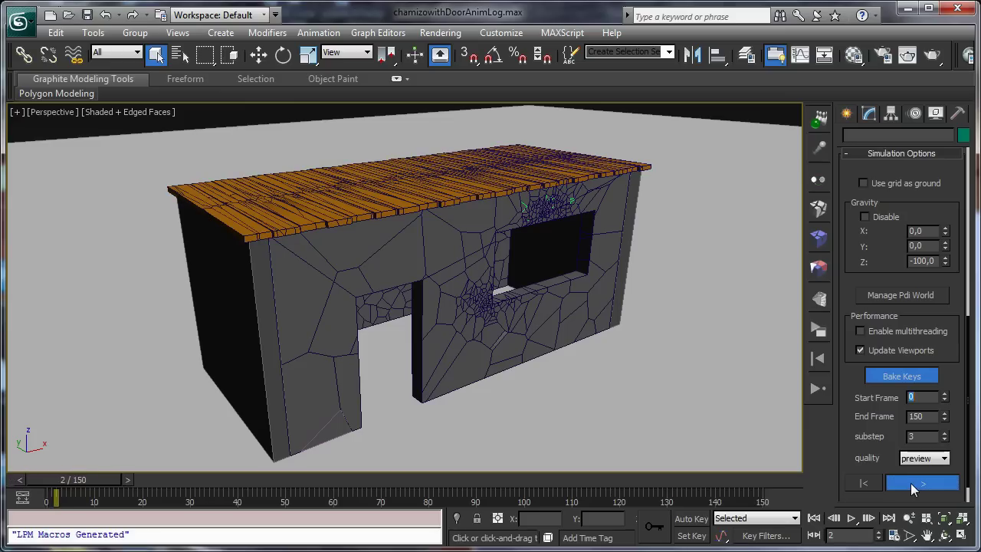
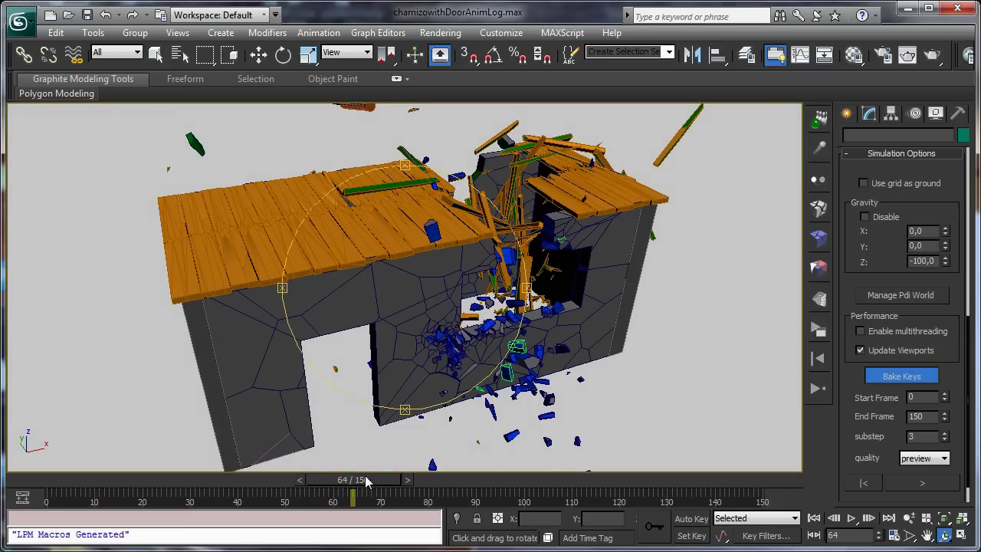
- Play the computed destruction from the start and scrub back to frame 48 to inspect the log's impact
click(814, 518)
click(851, 519)
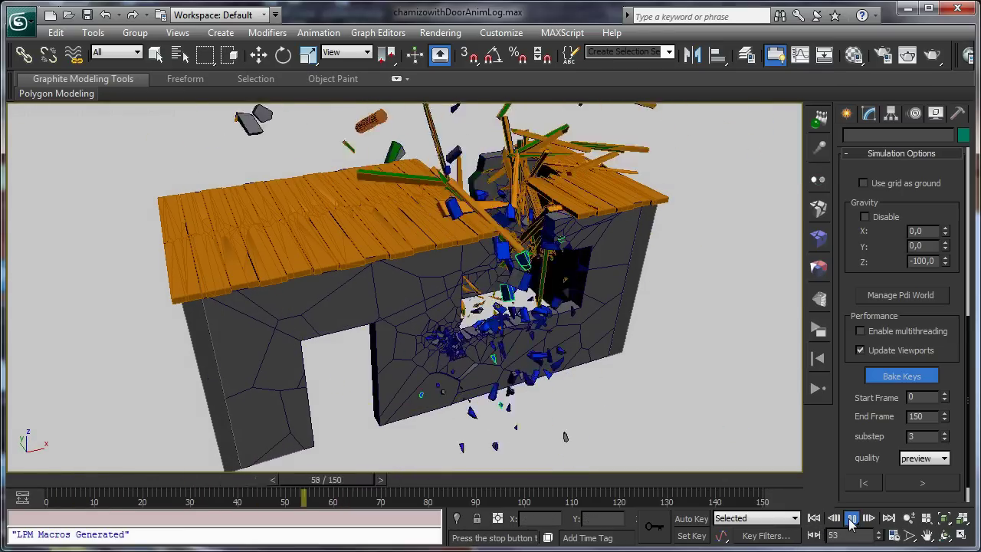
click(851, 519)
drag(421, 479, 290, 476)
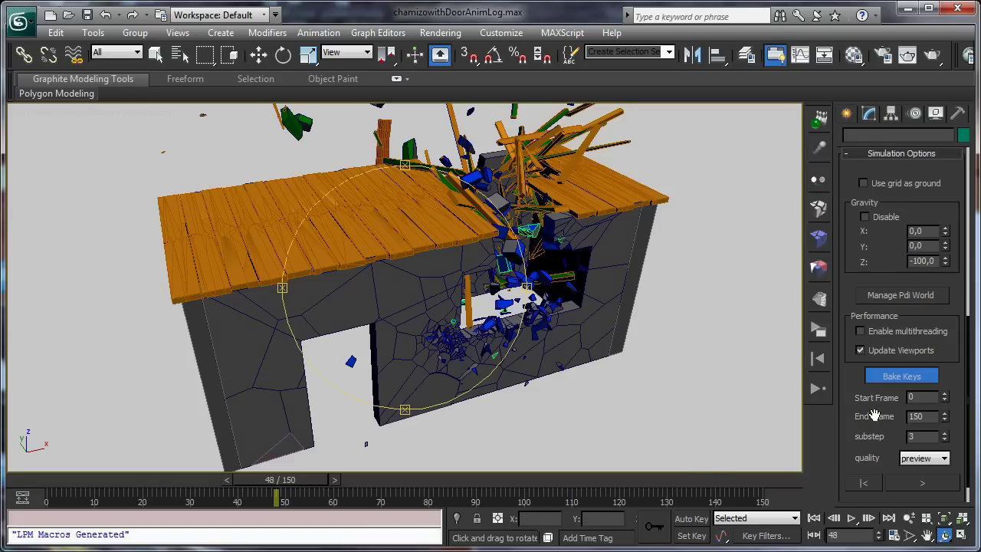
- Reset the simulation and set the roof fracture body to activate at frame 45
click(865, 483)
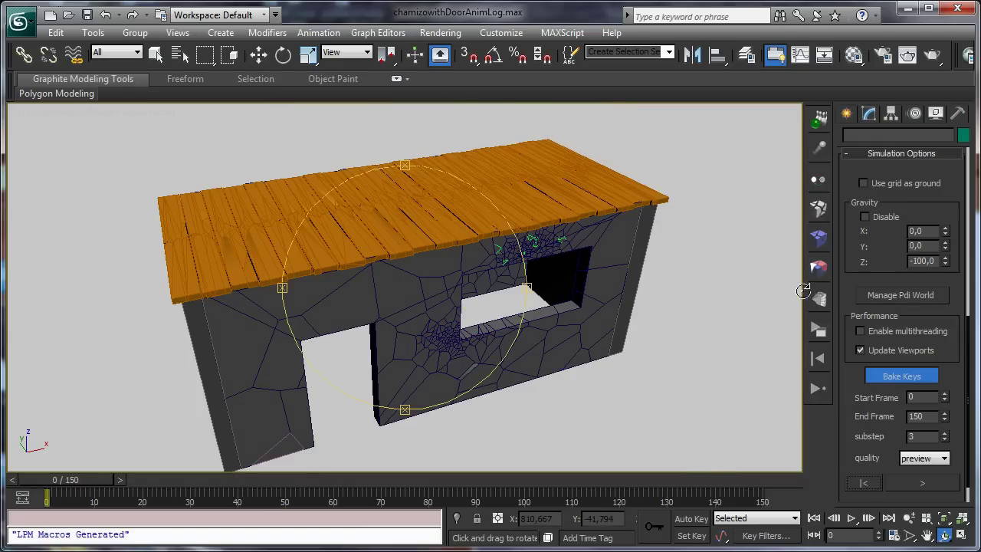
click(819, 237)
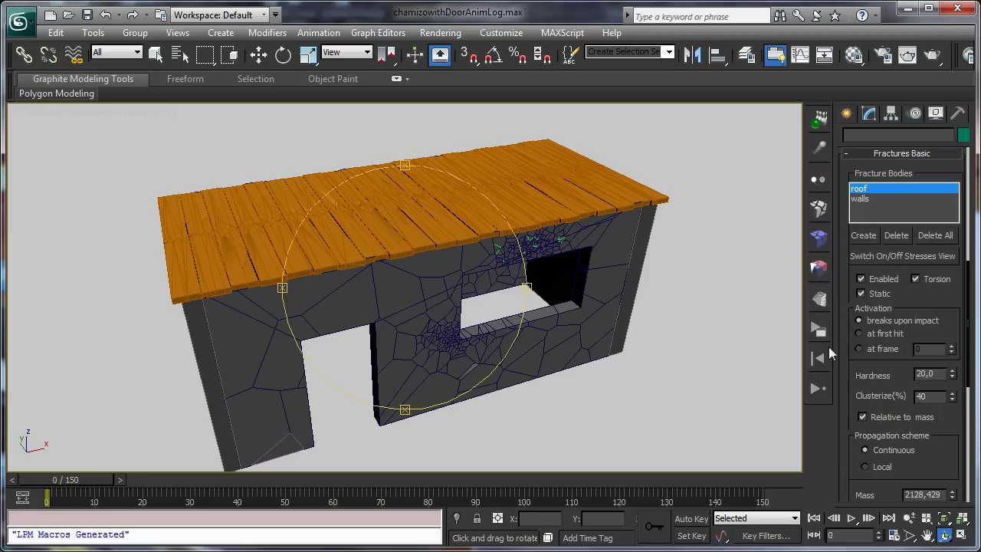
click(858, 349)
drag(86, 485, 281, 502)
key(ctrl+r)
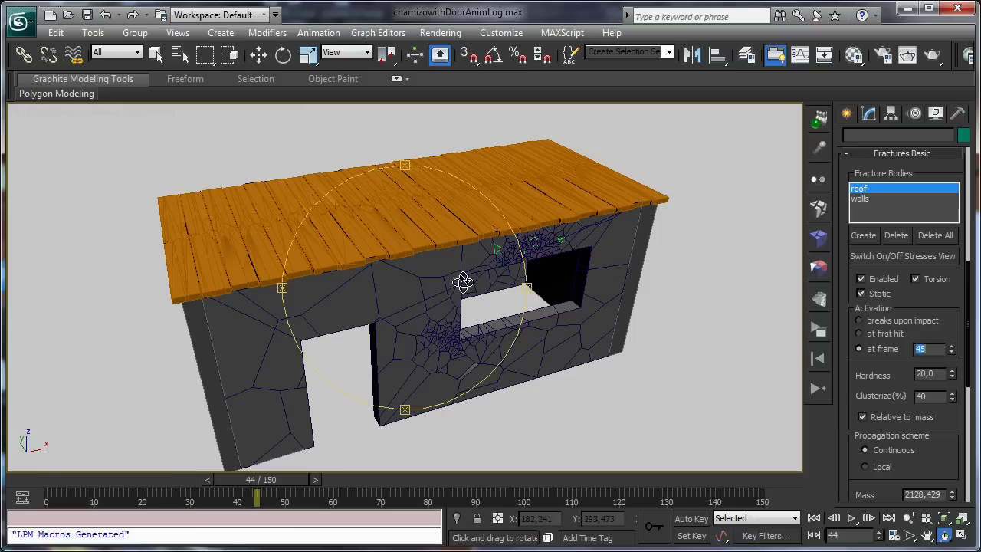
drag(461, 278, 465, 271)
- Reset the simulation to frame 0, compute the dynamics with the timed roof activation and stop at about frame 86
click(818, 333)
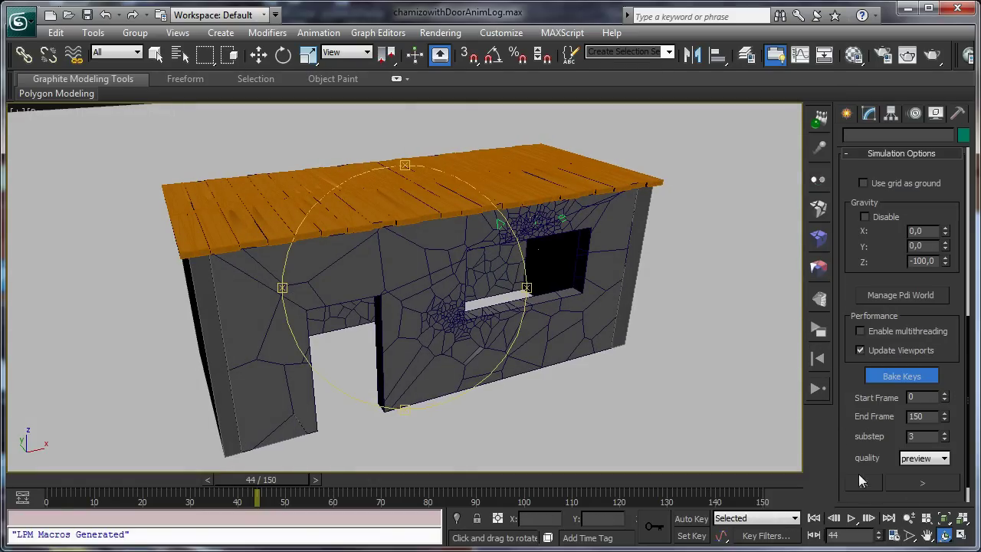
click(156, 54)
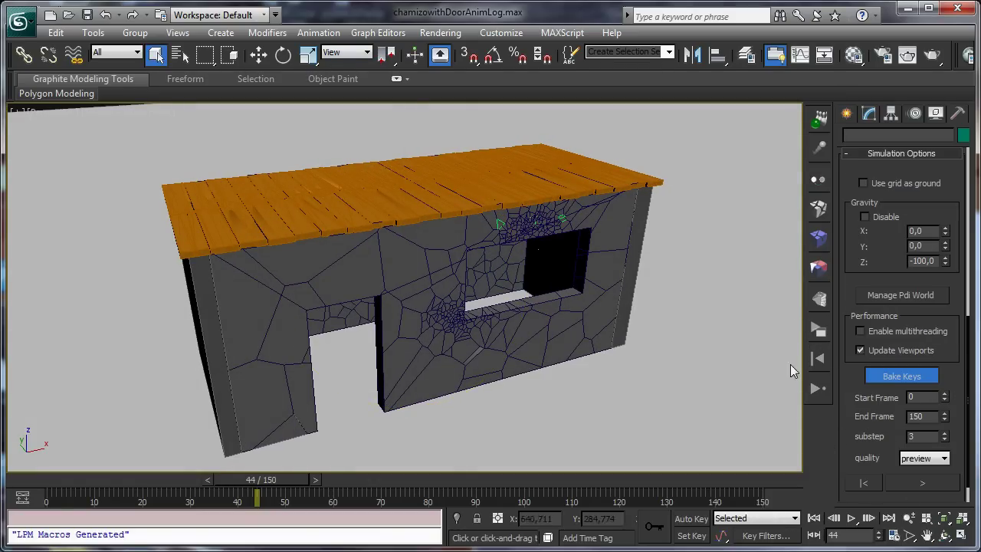
click(866, 482)
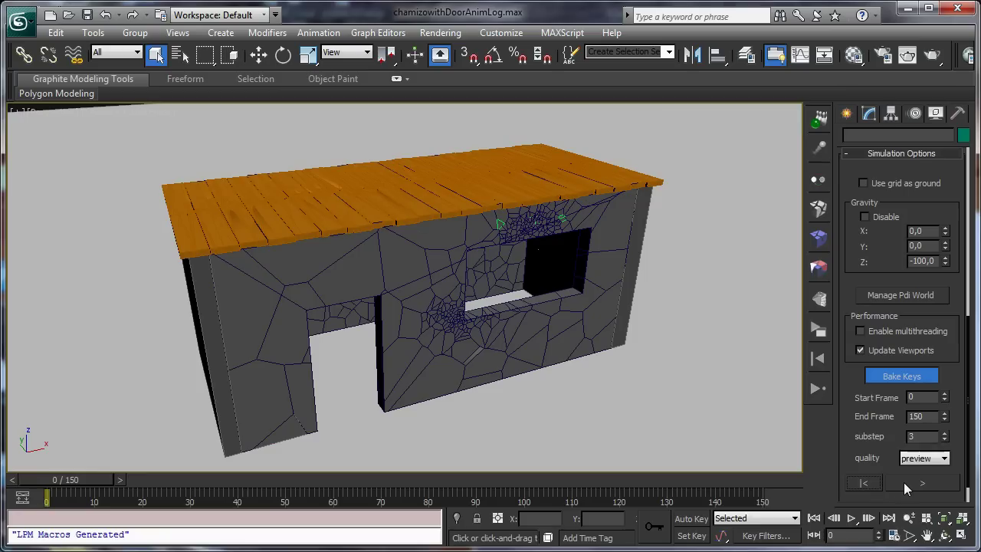
click(910, 483)
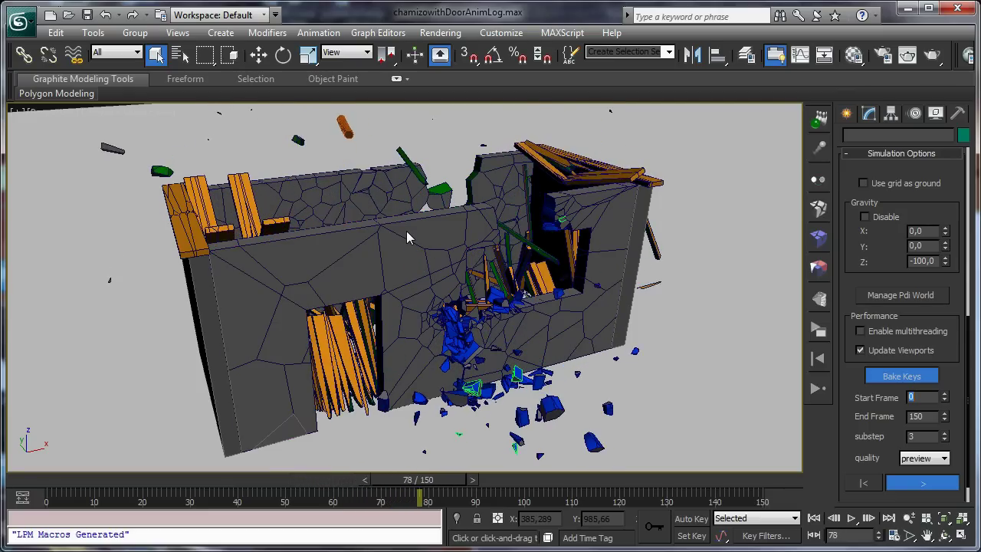
click(908, 483)
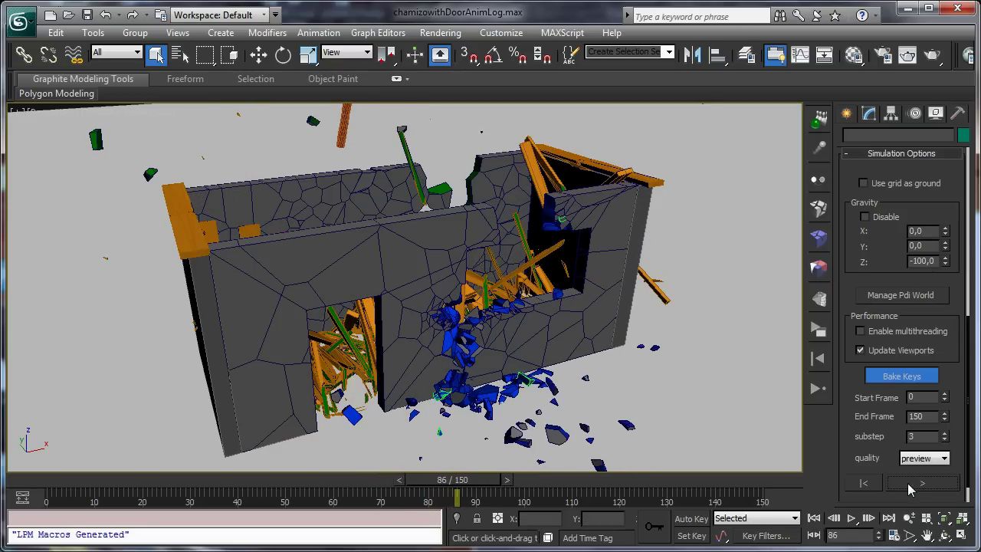
- Review the roof's collapse from above by scrubbing back to frame 45 and playing the animation from the start
drag(398, 265, 454, 519)
drag(457, 483, 240, 476)
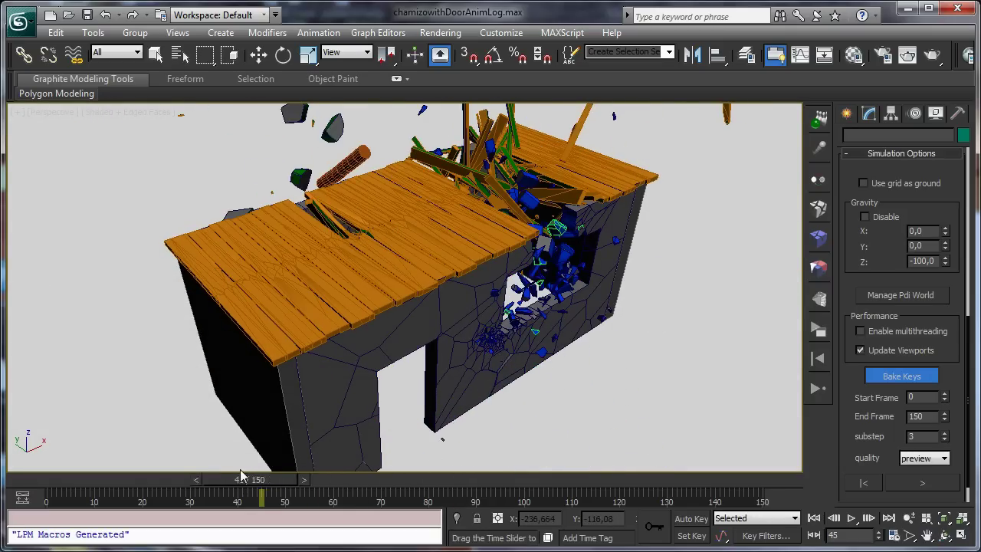
click(814, 518)
click(852, 518)
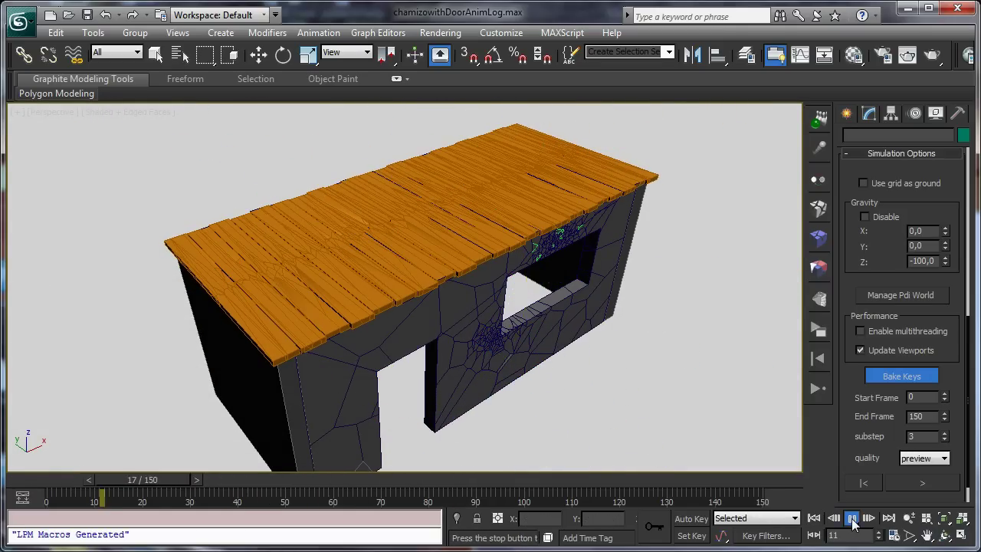
click(852, 519)
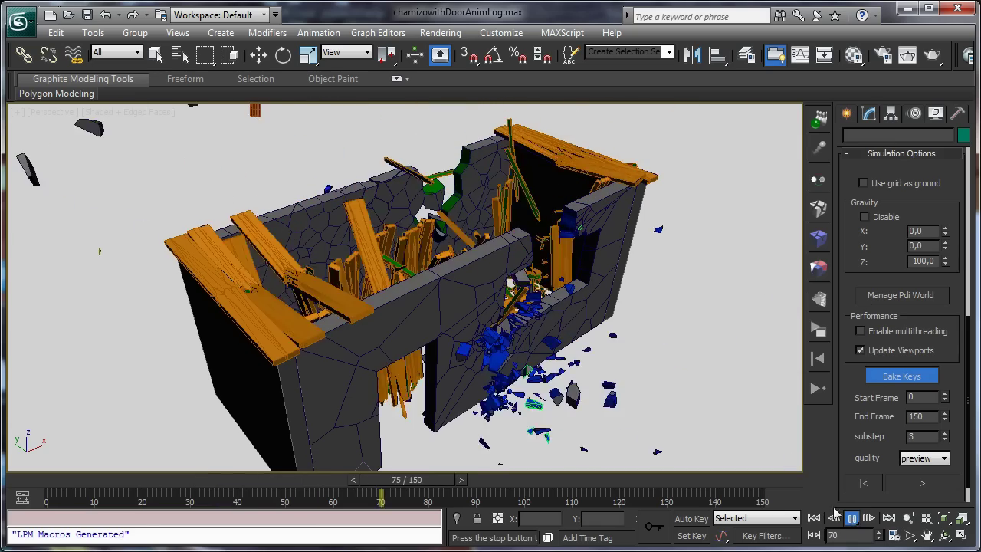
- Inspect the falling roof planks between frames 54 and 61 and select a broken piece near the front wall
key(ctrl+r)
drag(431, 488, 338, 481)
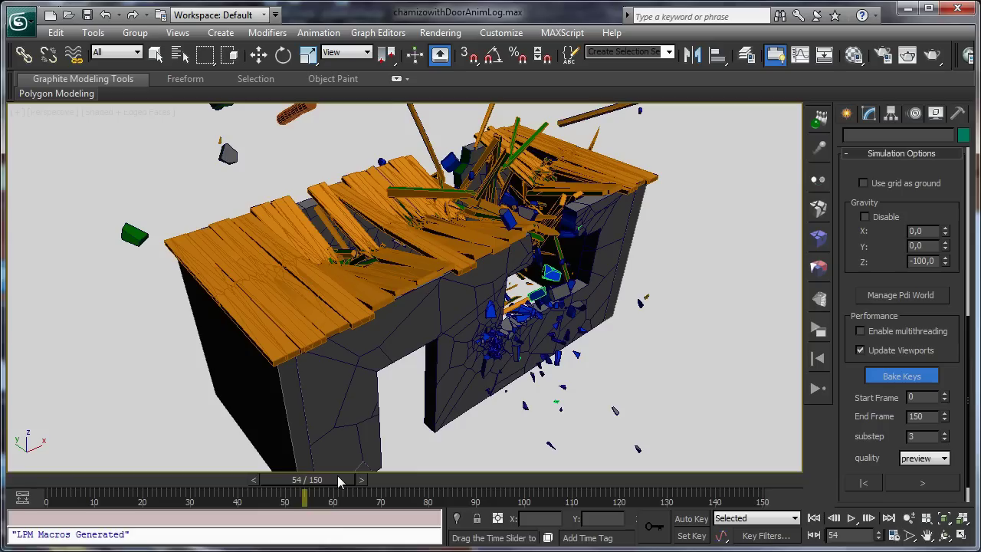
key(ctrl+r)
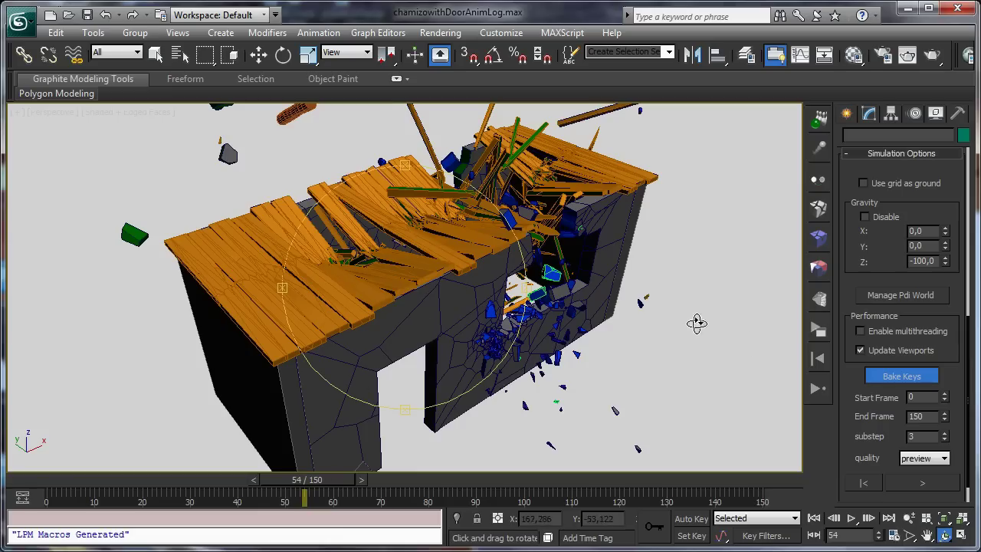
drag(322, 487, 357, 492)
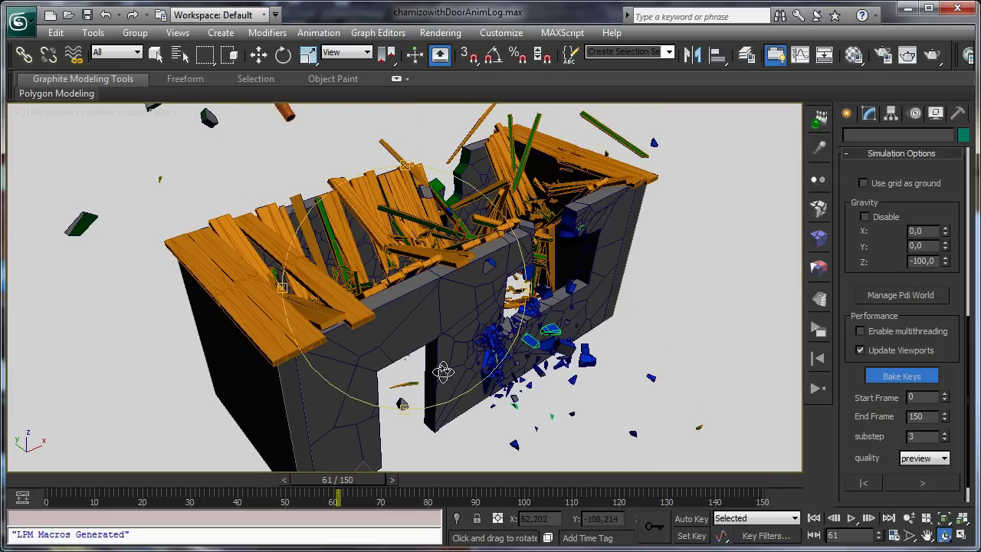
drag(405, 390, 425, 354)
click(155, 53)
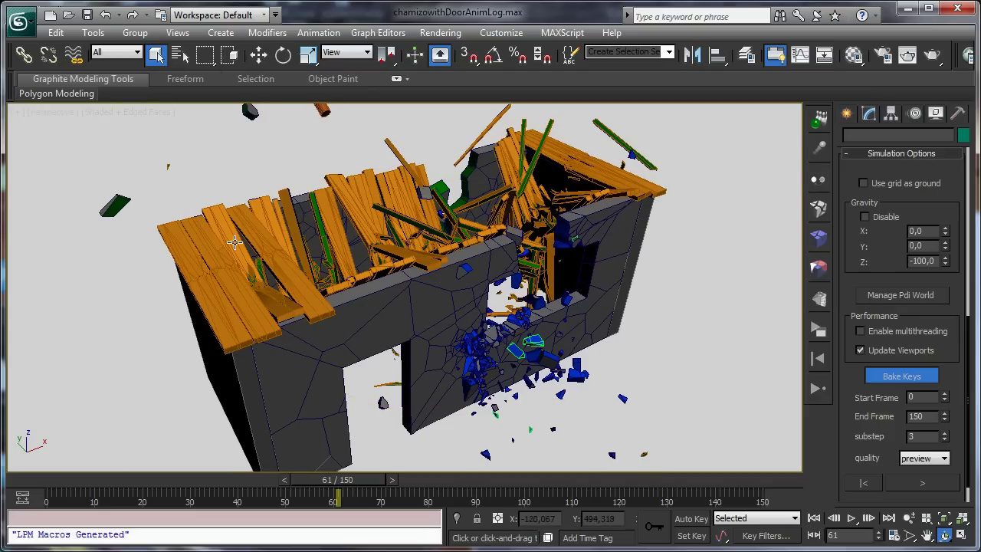
click(280, 294)
click(285, 305)
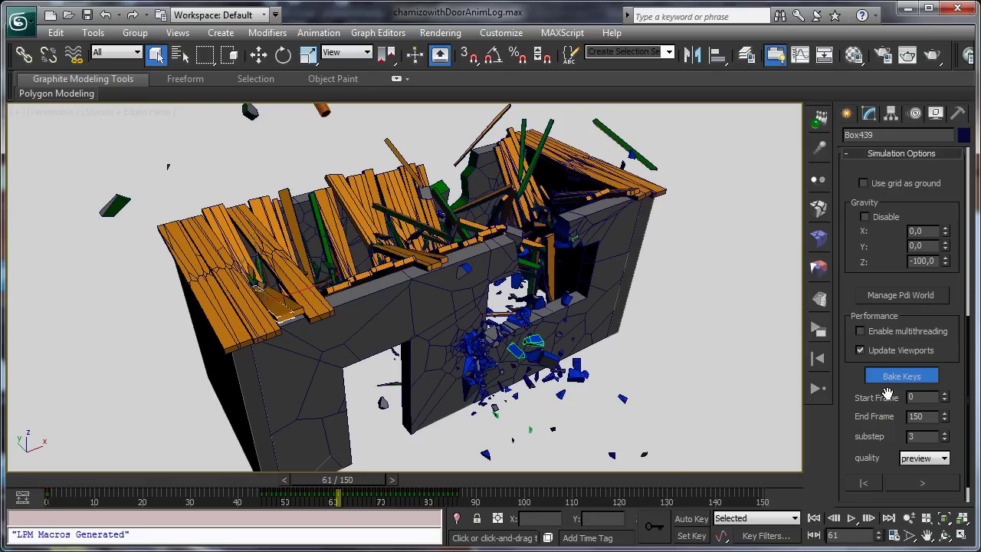
- Reset the simulation to frame 0 and display the roof fracture body's stresses
click(862, 483)
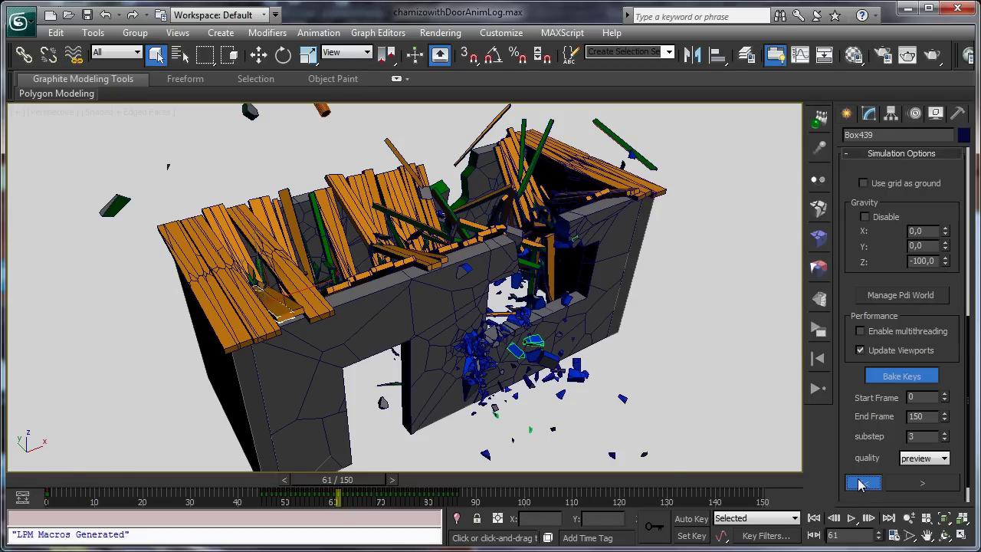
click(818, 241)
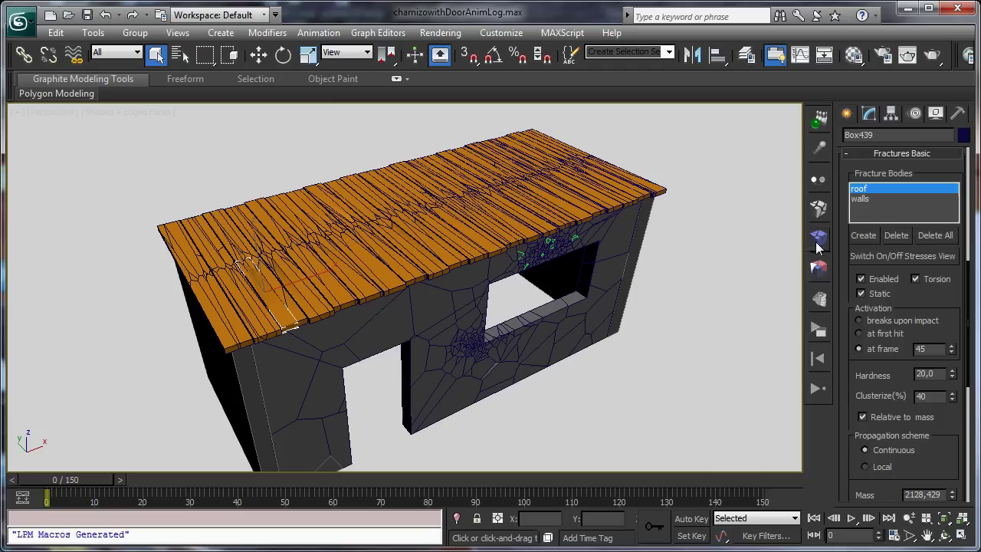
click(866, 257)
- Select the strip of roof fragments running front to back near the middle of the roof and set those fragments static
click(818, 270)
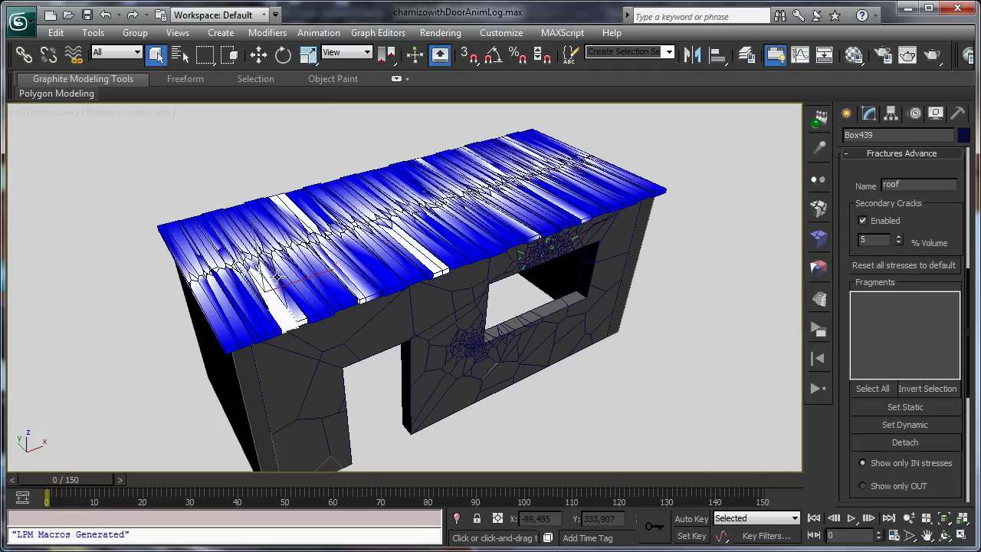
click(334, 202)
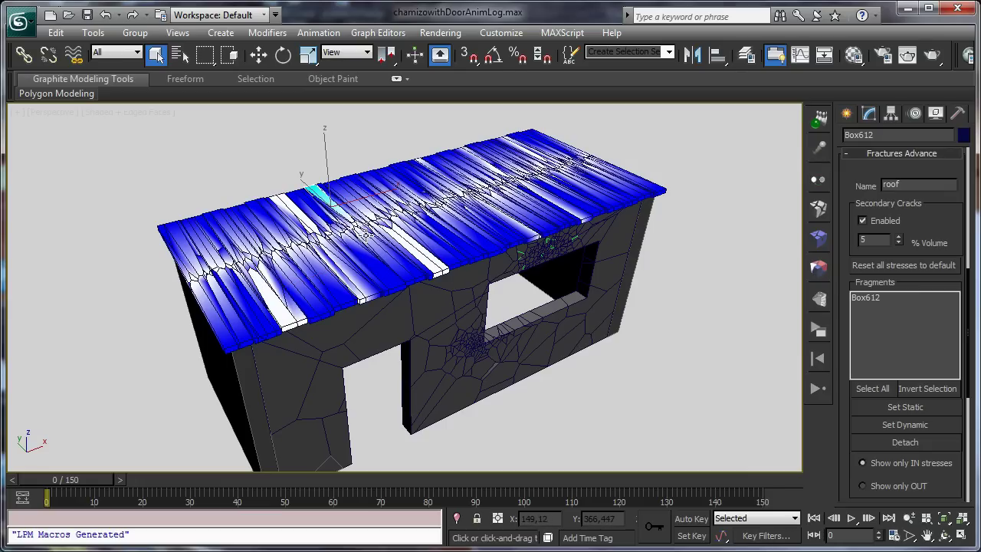
click(374, 243)
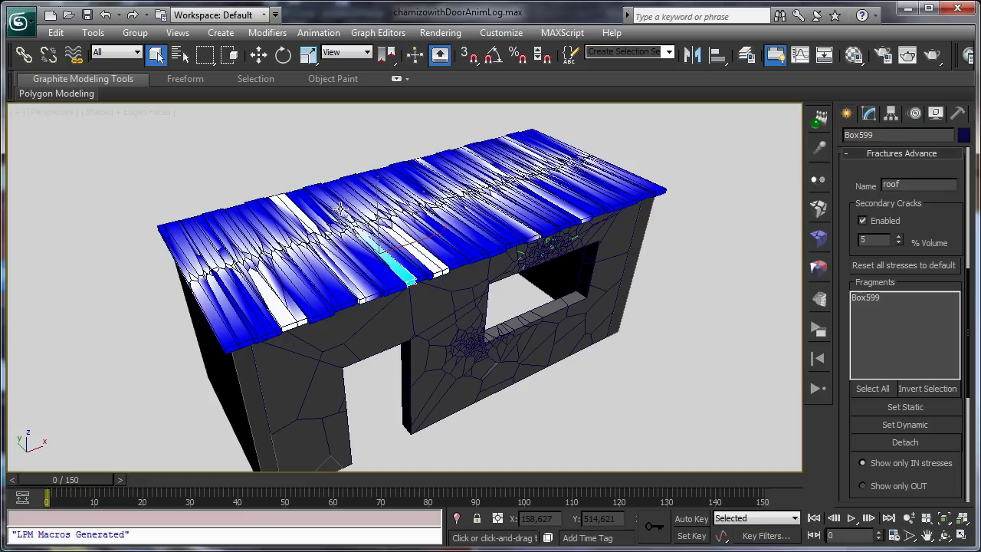
ctrl+click(340, 207)
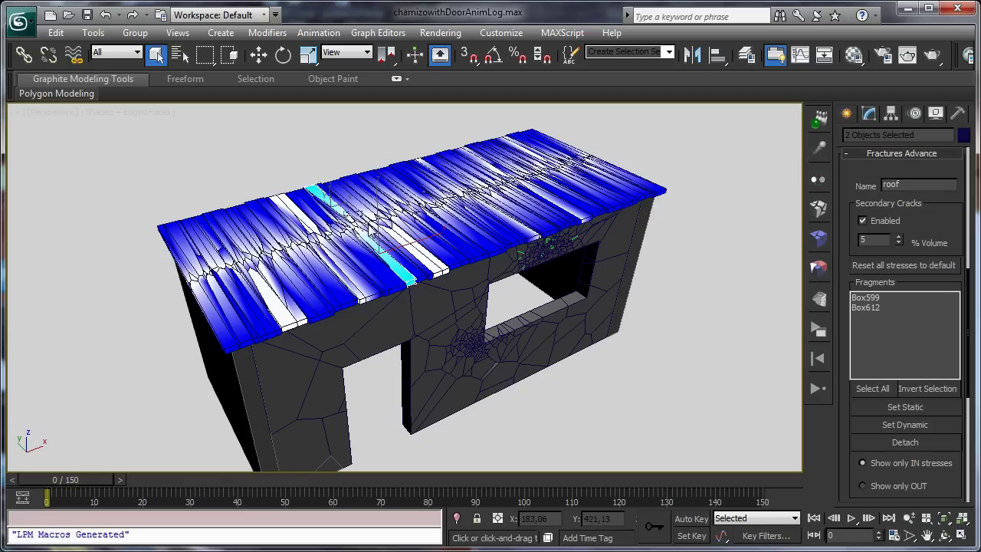
ctrl+click(371, 231)
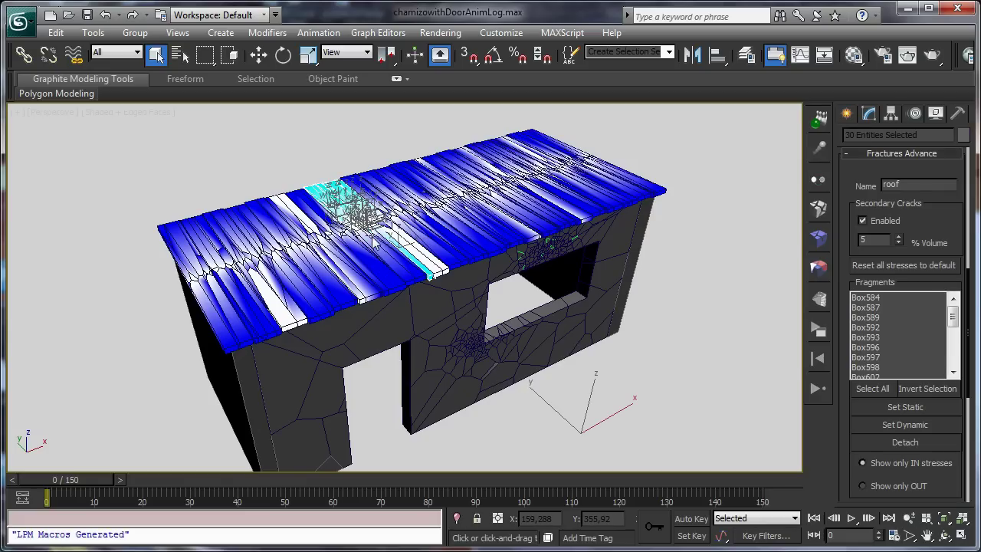
ctrl+click(366, 249)
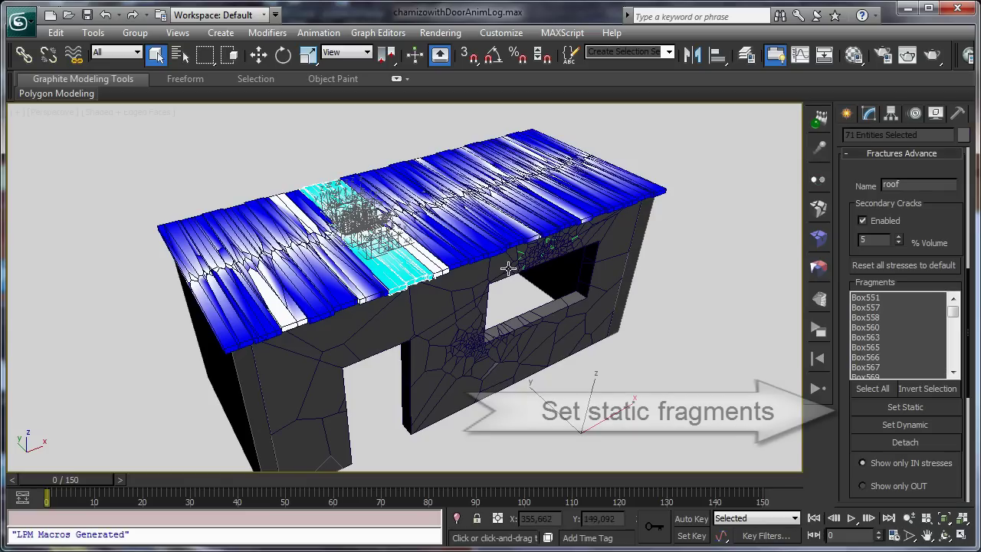
click(896, 408)
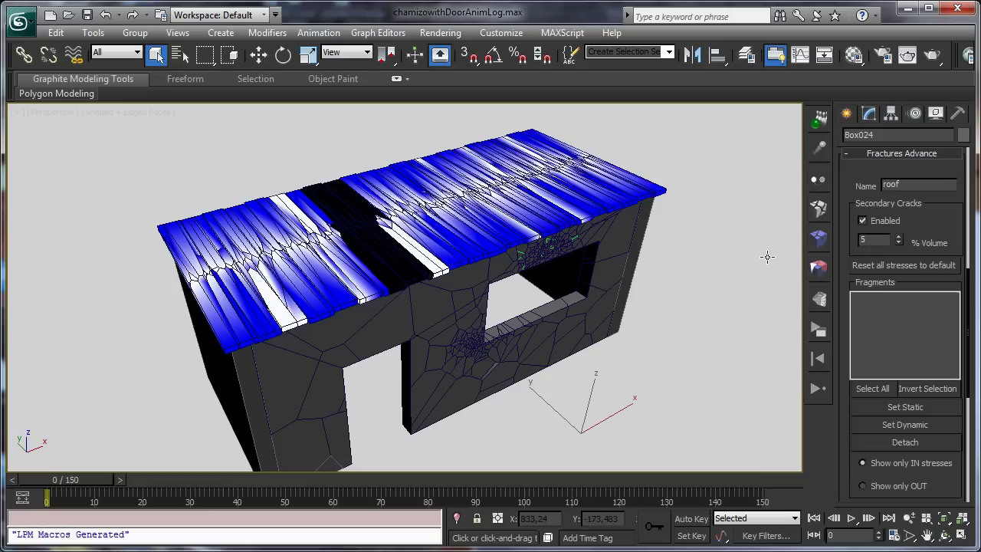
- Switch off the stresses view of the roof fracture body
click(817, 241)
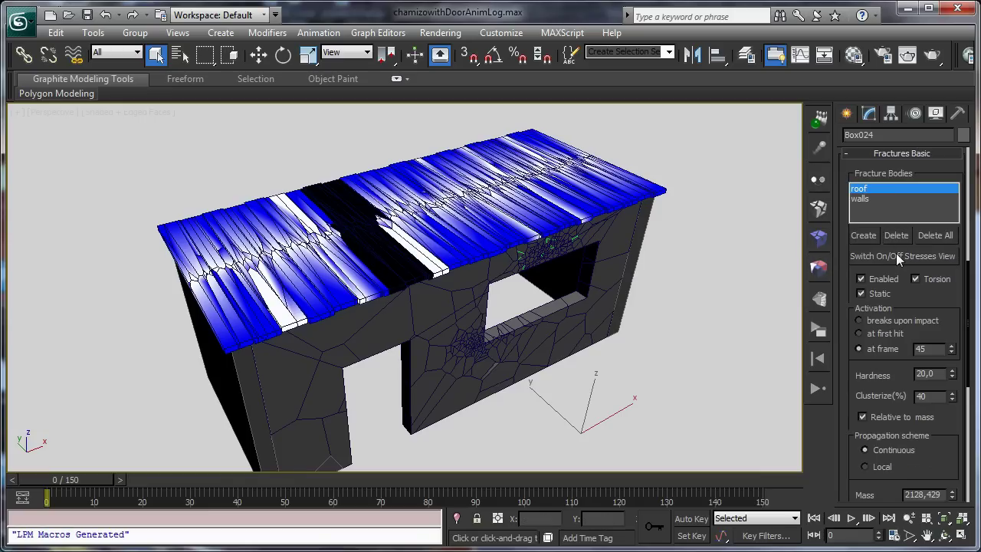
click(896, 256)
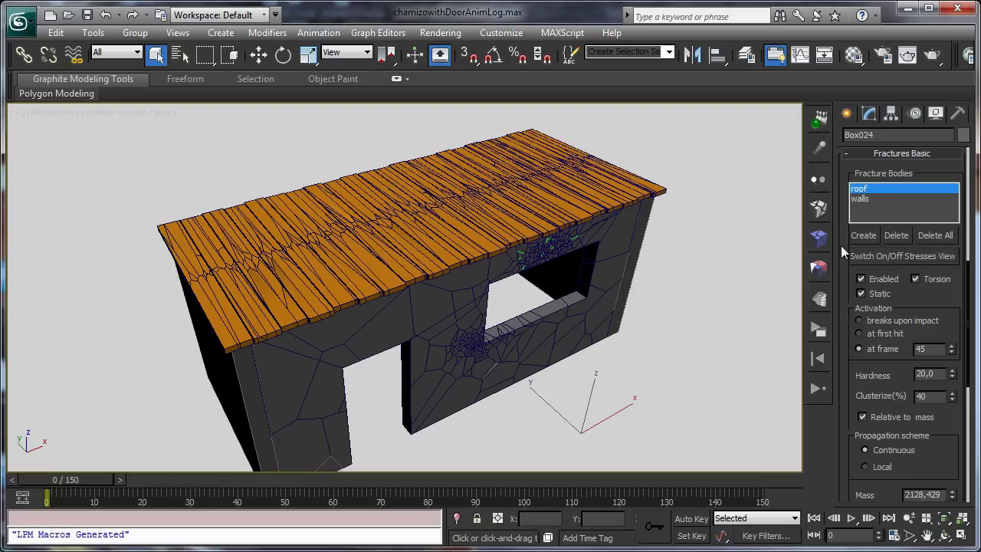
click(849, 255)
click(896, 236)
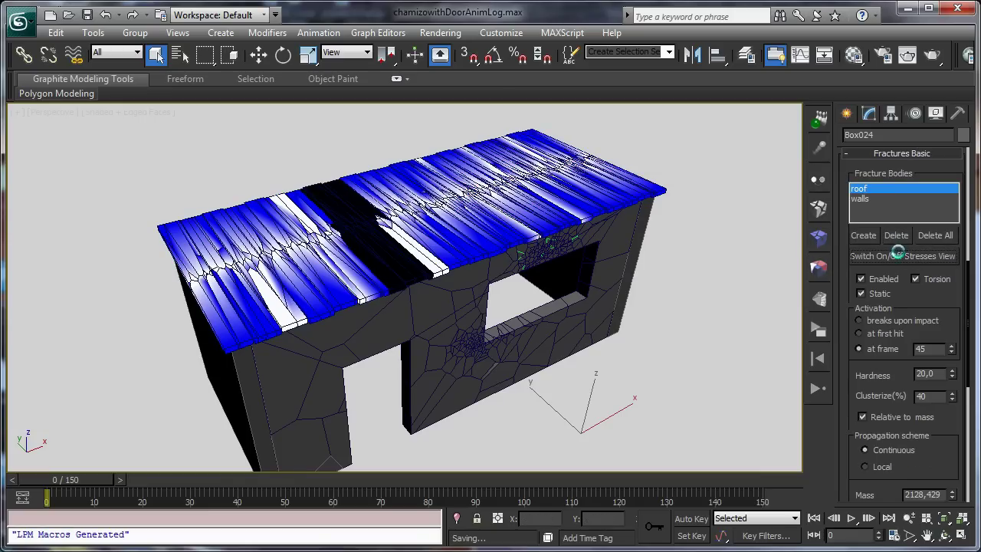
click(896, 255)
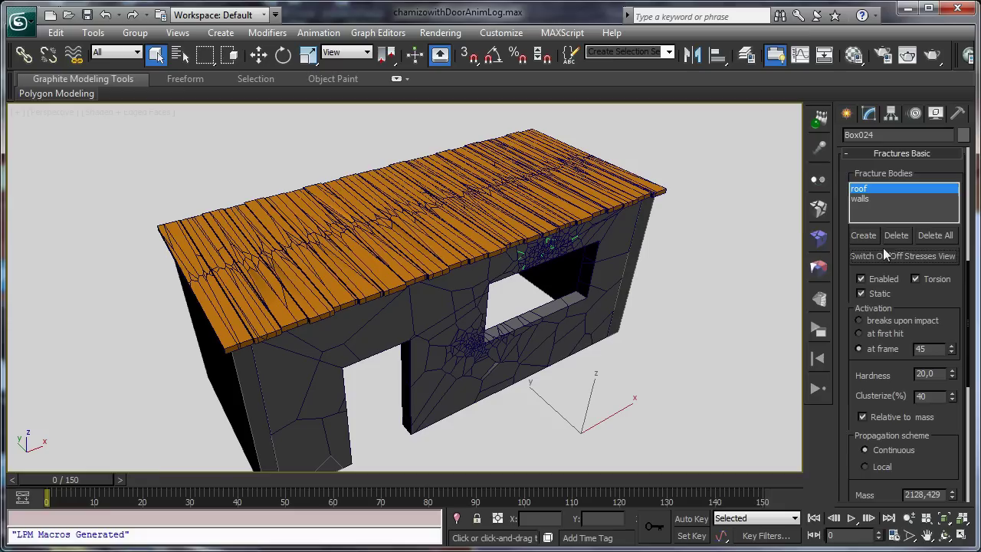
- Compute the dynamics with the static roof fragments up to about frame 86 and play the animation from the start
click(818, 330)
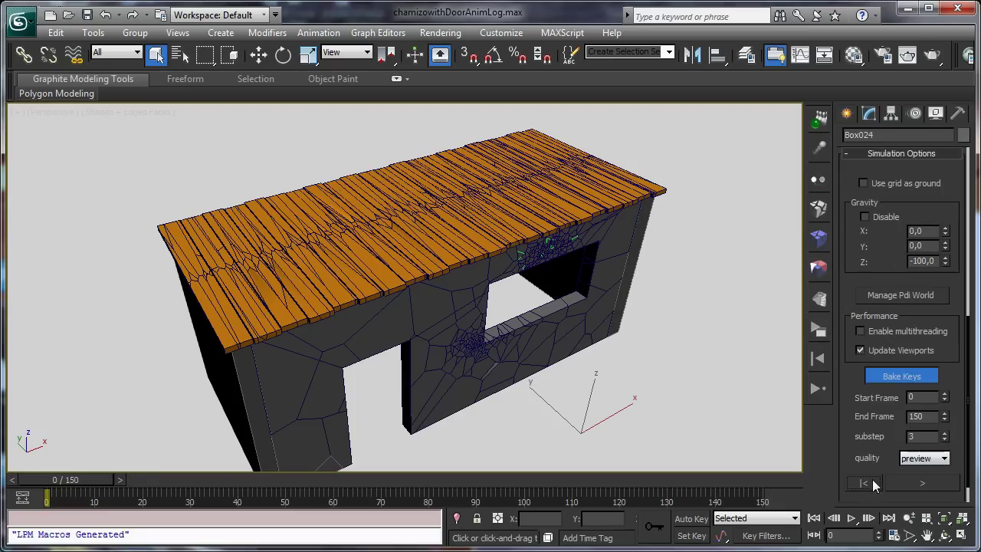
click(916, 481)
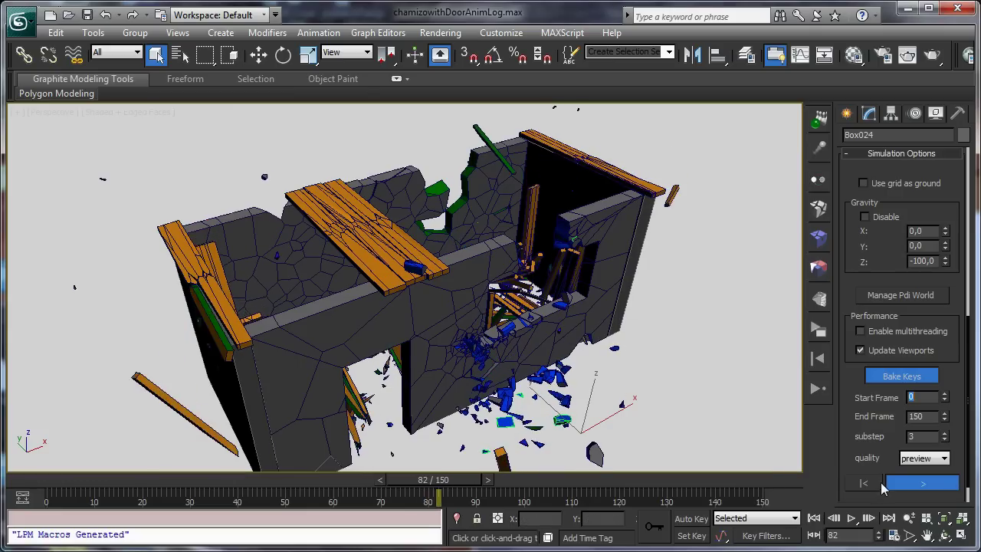
click(907, 486)
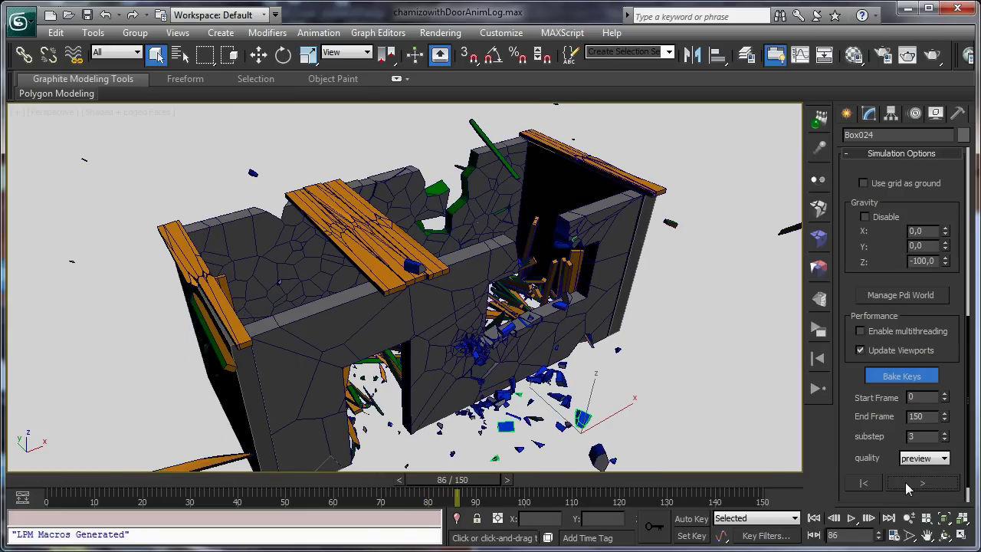
click(814, 518)
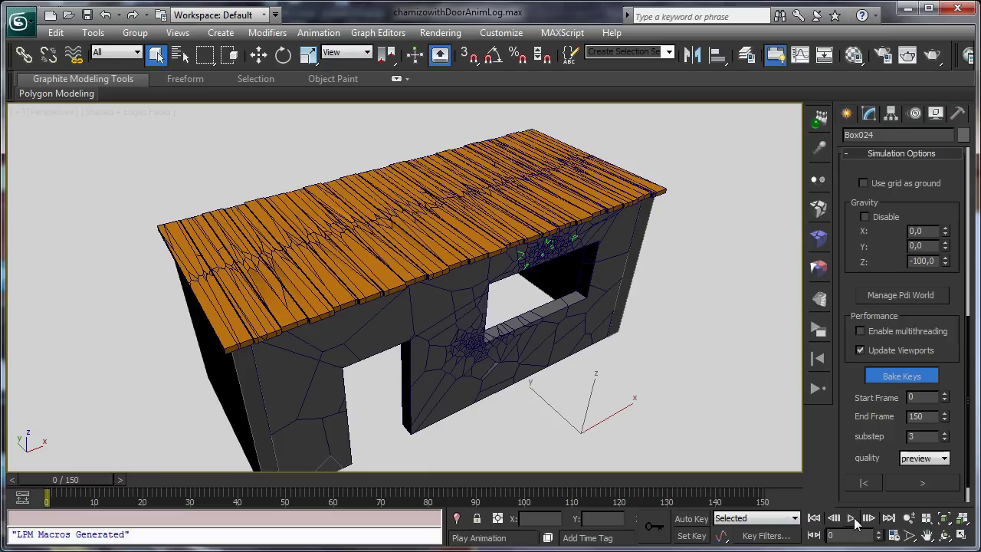
click(851, 518)
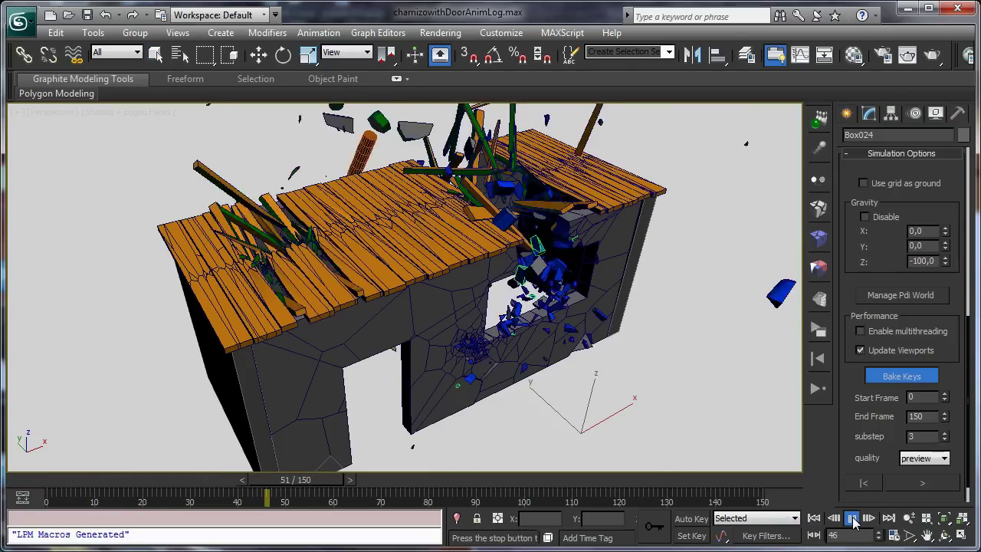
click(851, 518)
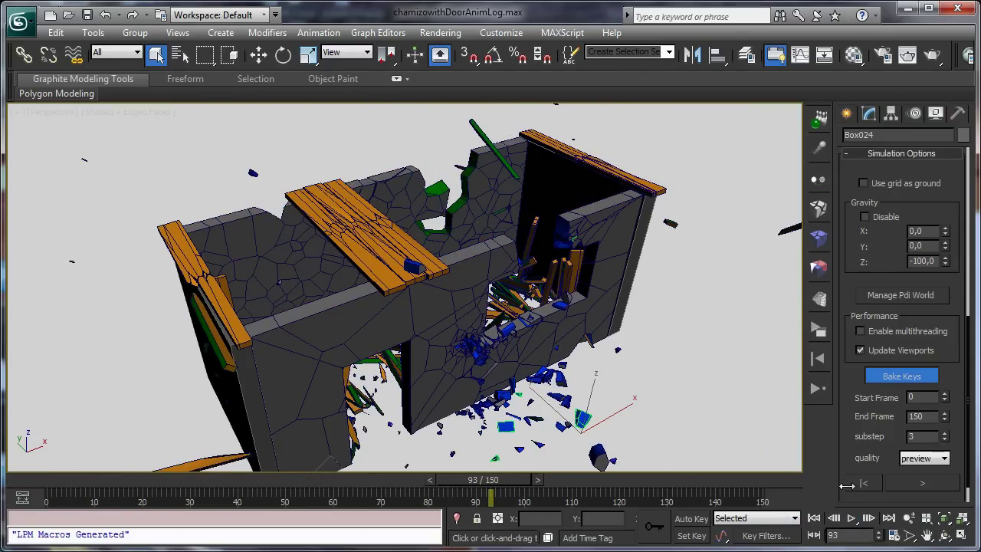
- Examine the breaking roof from a lower, closer angle, scrubbing the animation back to frames 42 to 45
click(944, 535)
drag(369, 301, 337, 283)
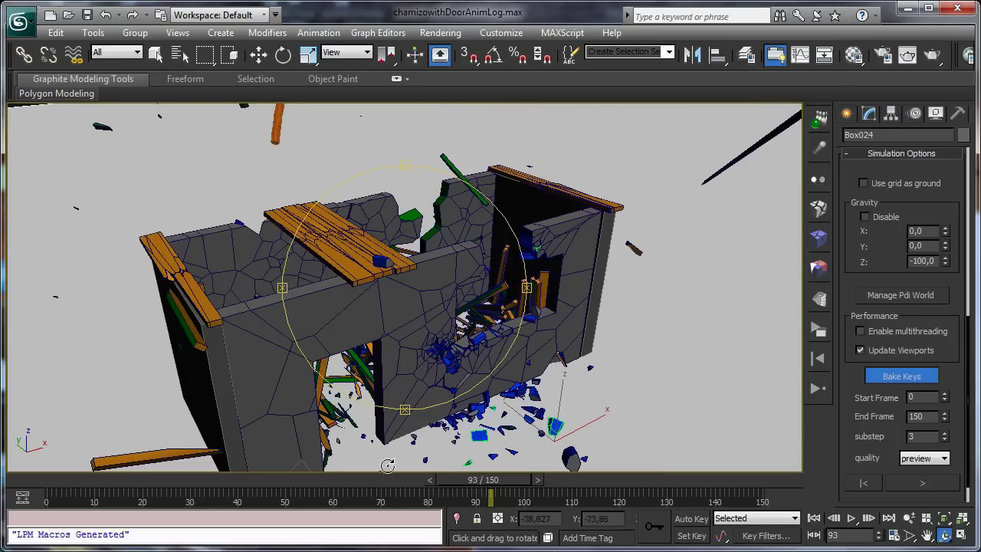
drag(458, 486, 230, 463)
key(ctrl+r)
drag(374, 289, 320, 281)
drag(280, 487, 297, 472)
drag(374, 322, 949, 495)
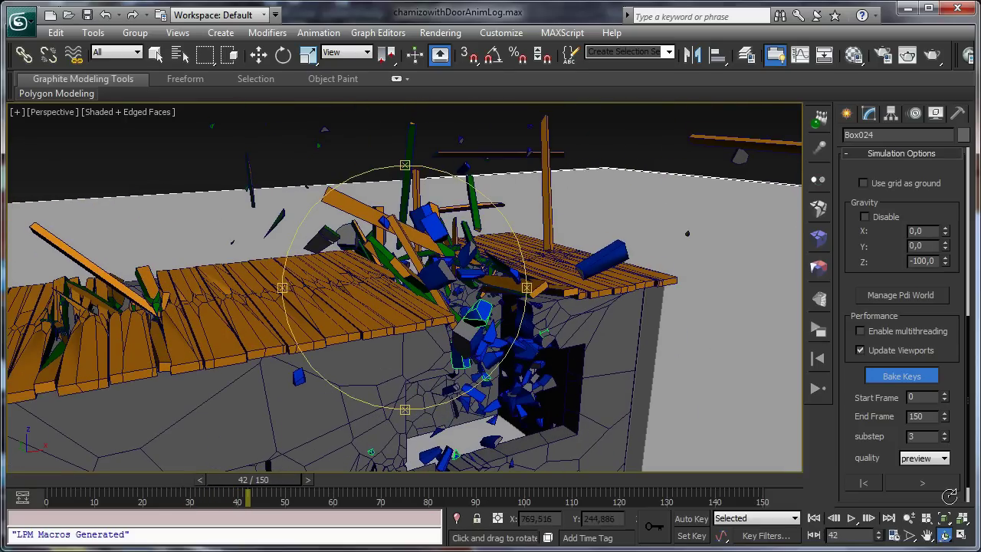
click(909, 519)
drag(440, 338, 443, 381)
mouse_move(272, 481)
mouse_down()
mouse_move(204, 476)
mouse_move(295, 479)
mouse_move(153, 480)
mouse_move(276, 486)
mouse_up()
key(alt+z)
key(alt+z)
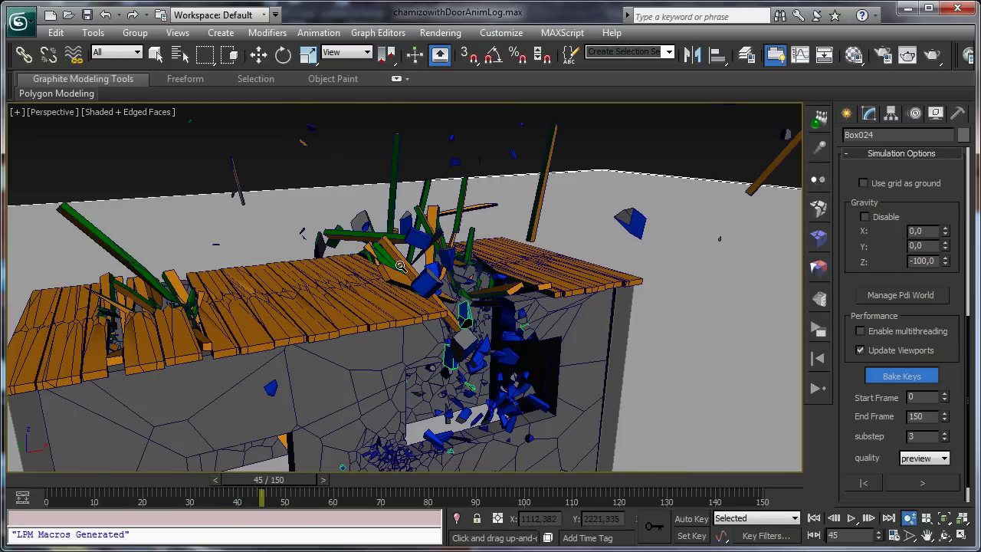
- Reset the simulation and set the roof fracture body's linear and angular damping to 1.0
click(865, 484)
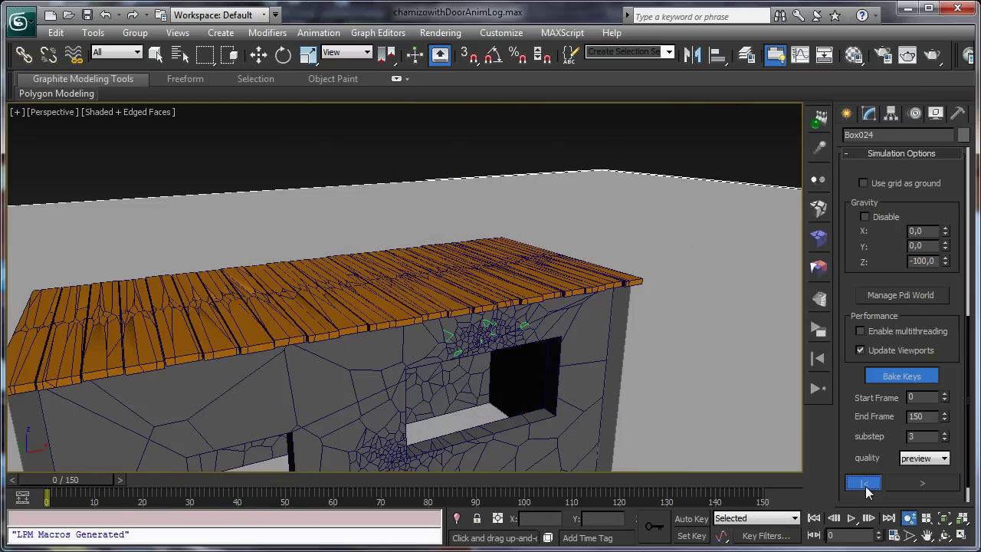
click(819, 239)
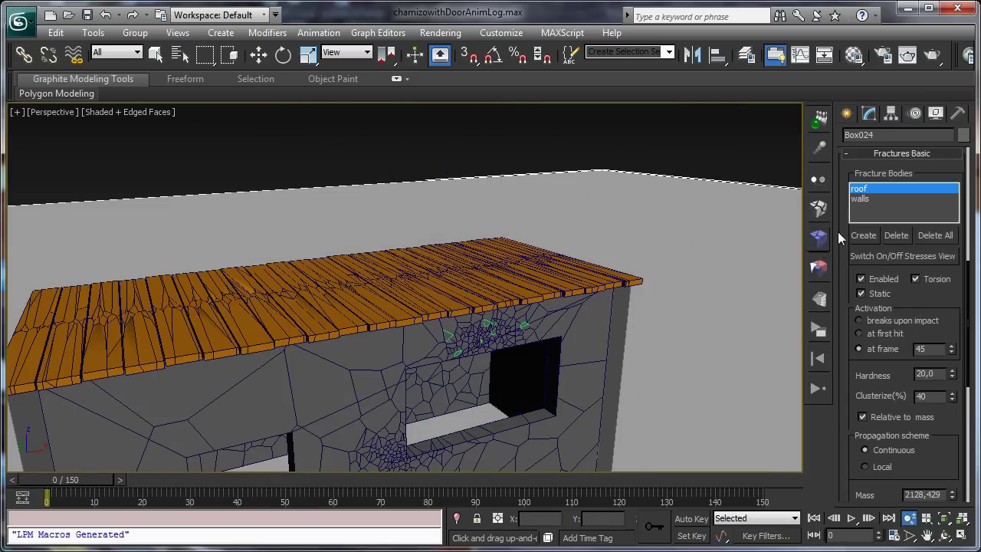
drag(963, 402, 971, 223)
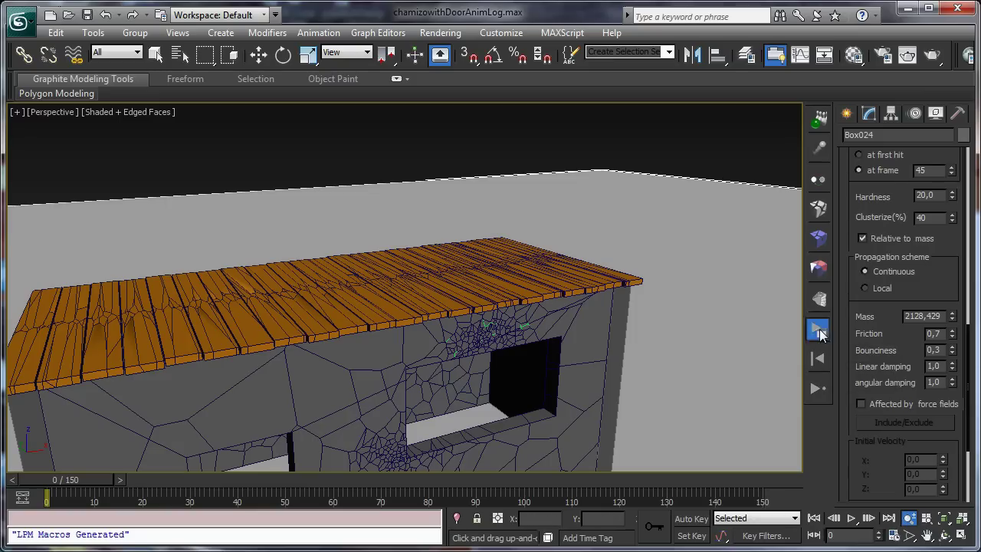
- Compute the dynamics with the increased roof damping up to about frame 84 and play the result from the start
click(816, 334)
click(869, 484)
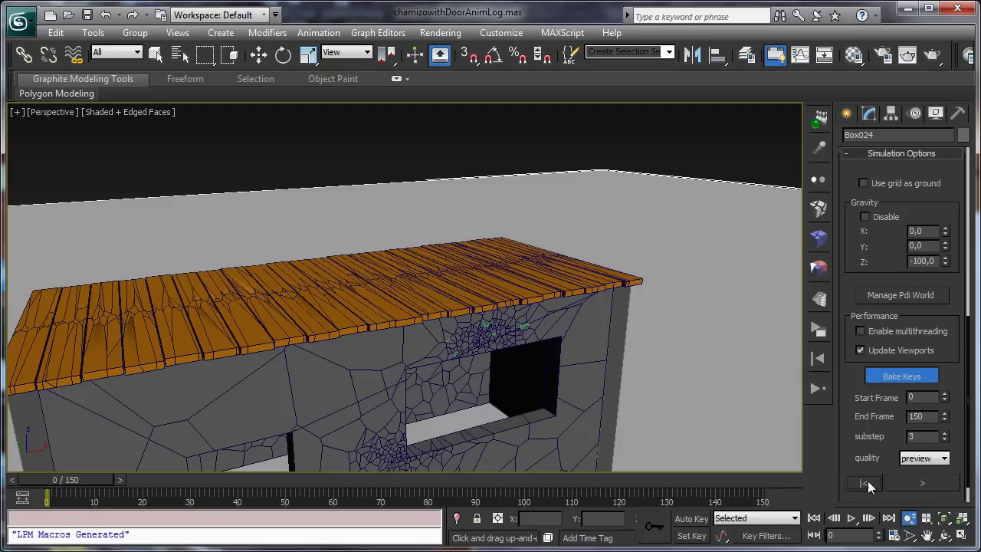
click(912, 485)
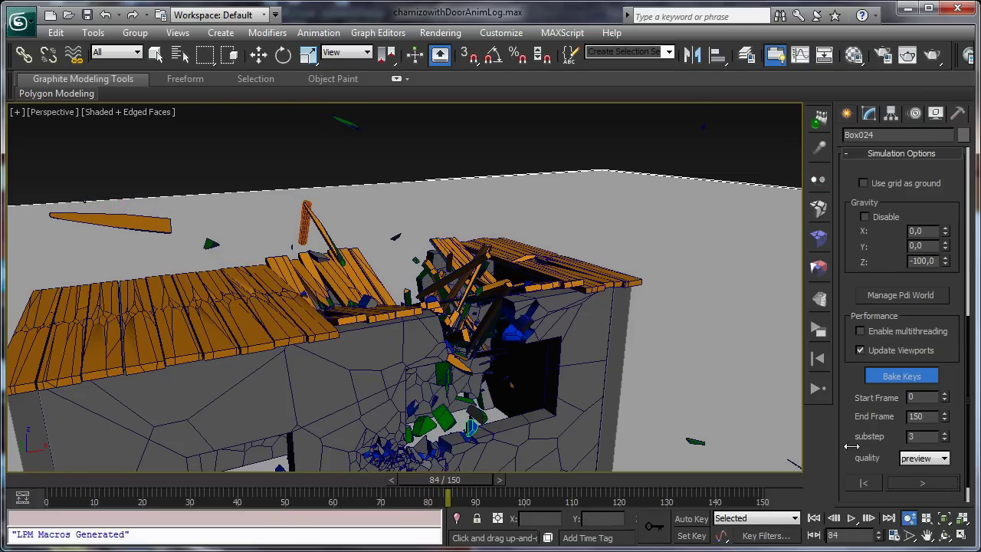
click(814, 518)
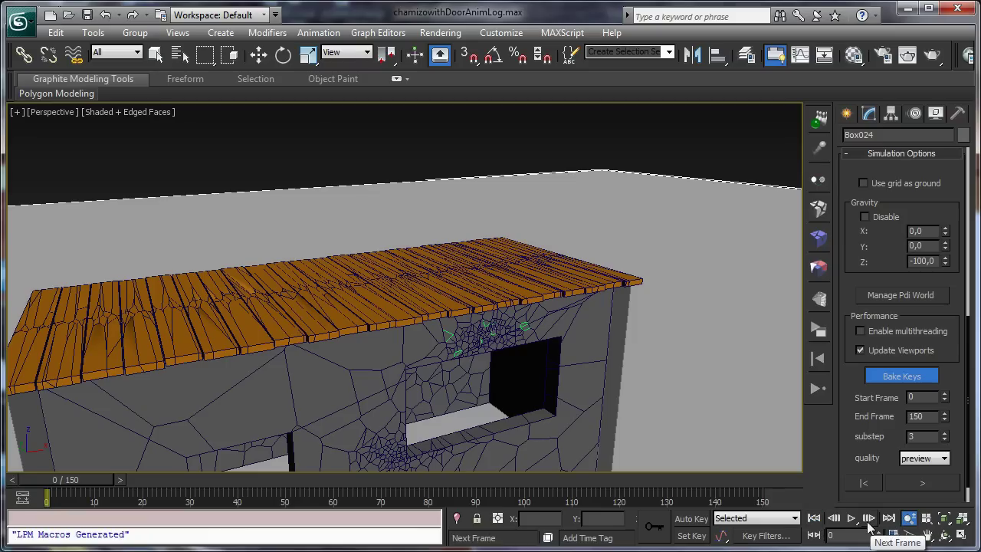
click(851, 519)
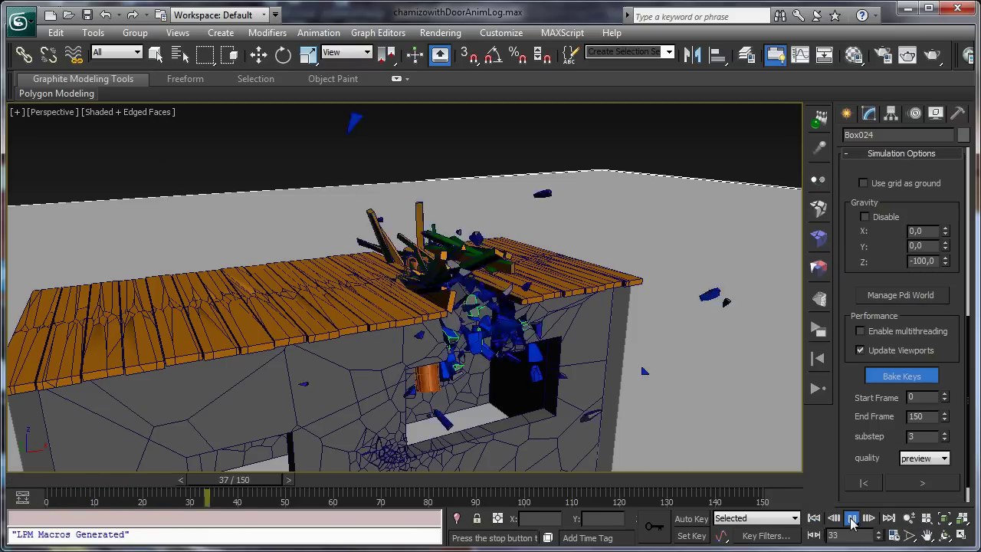
click(851, 519)
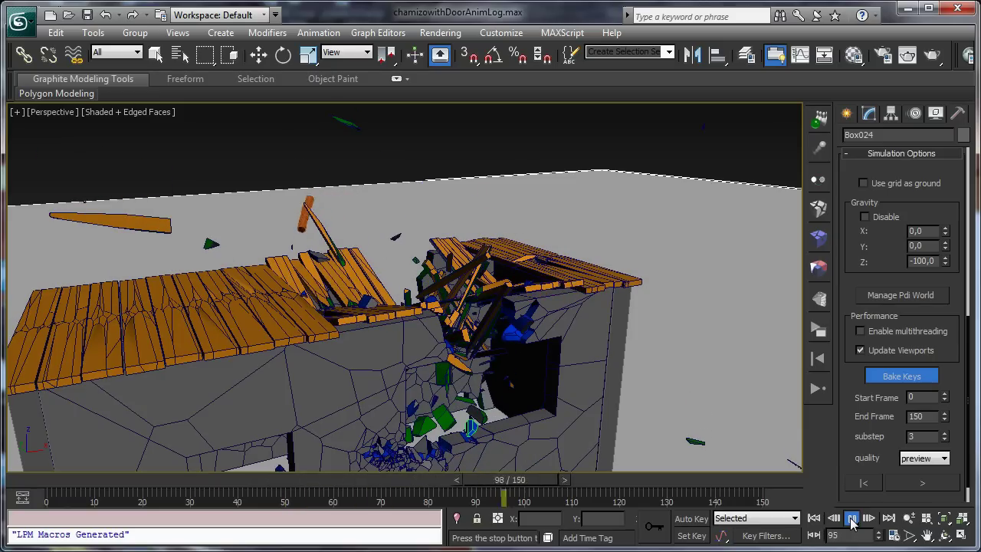
- Replay the damped roof collapse from the start and scrub back to frame 67 to examine the slowed pieces
click(816, 519)
click(851, 519)
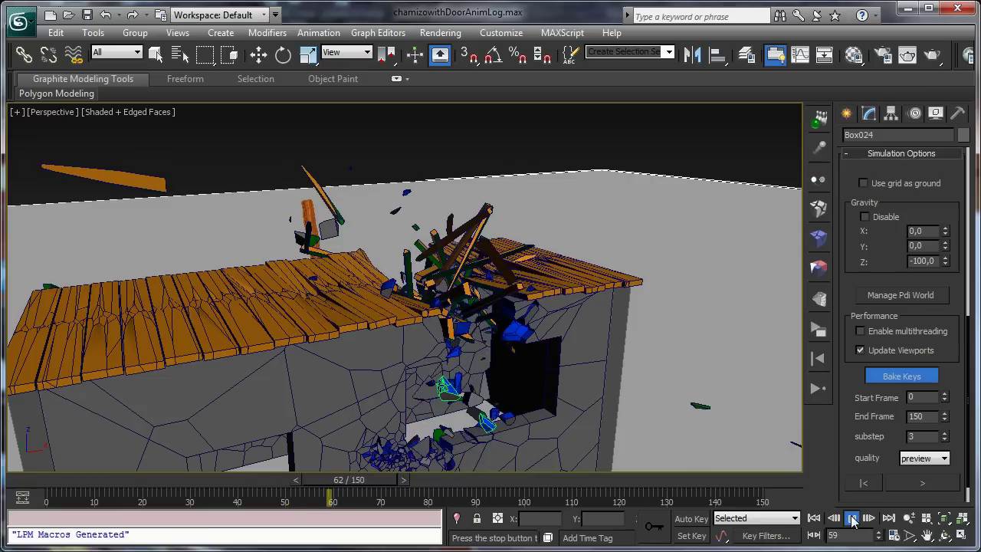
click(852, 519)
drag(489, 489, 379, 481)
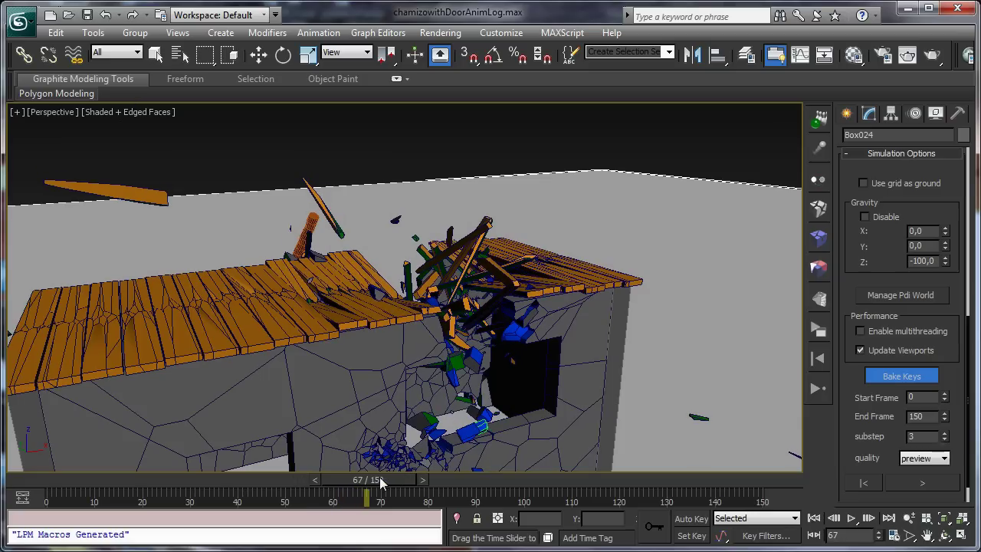
- Reset the simulation and set the roof fracture body's linear and angular damping to 0.02
click(863, 483)
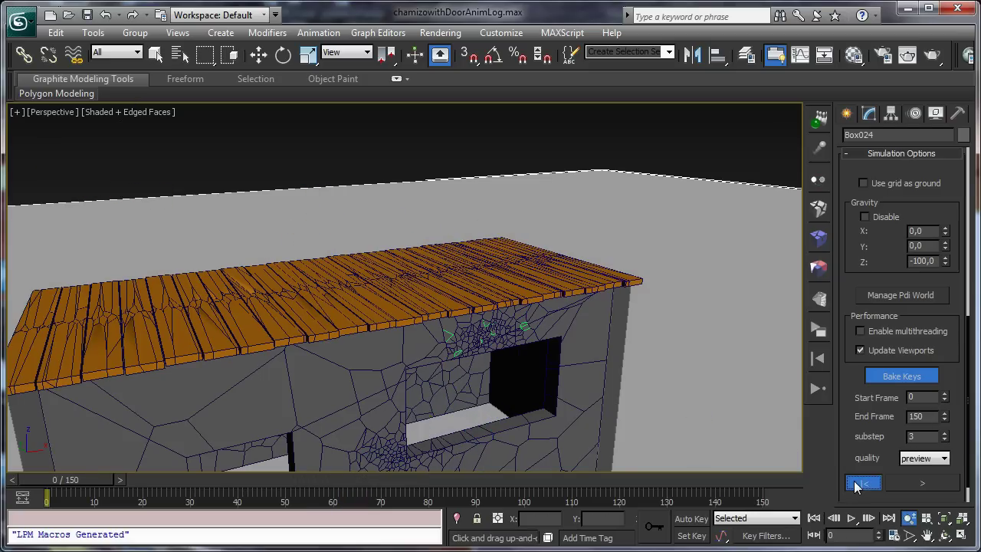
click(817, 244)
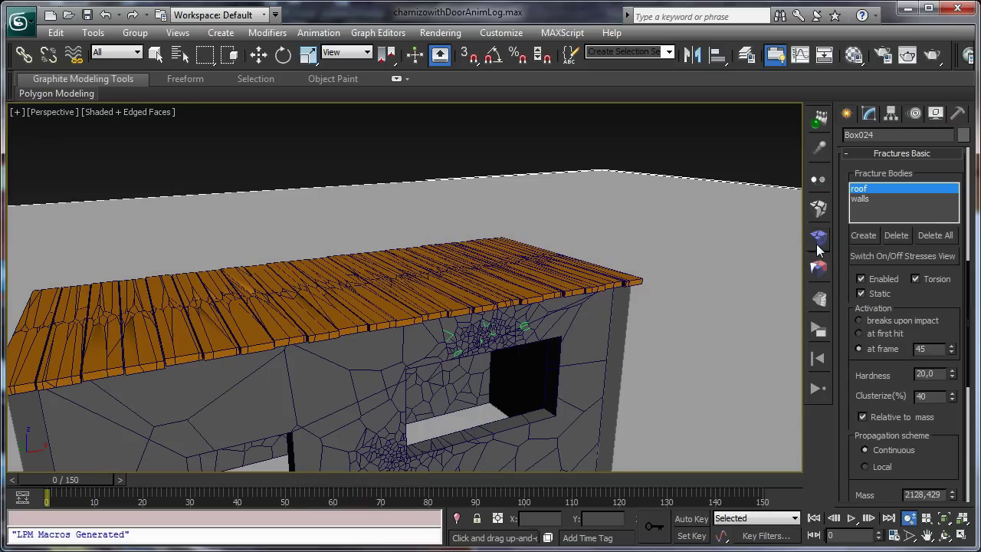
scroll(962, 441, down, 5)
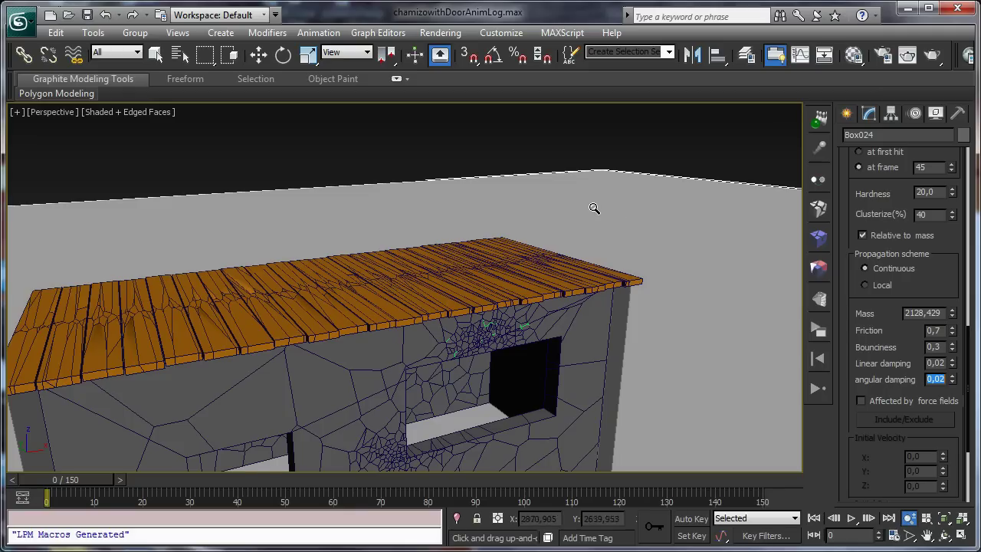
- Reset the simulation and compute the dynamics with the roof damping at 0.02, stopping at about frame 116
scroll(594, 207, down, 5)
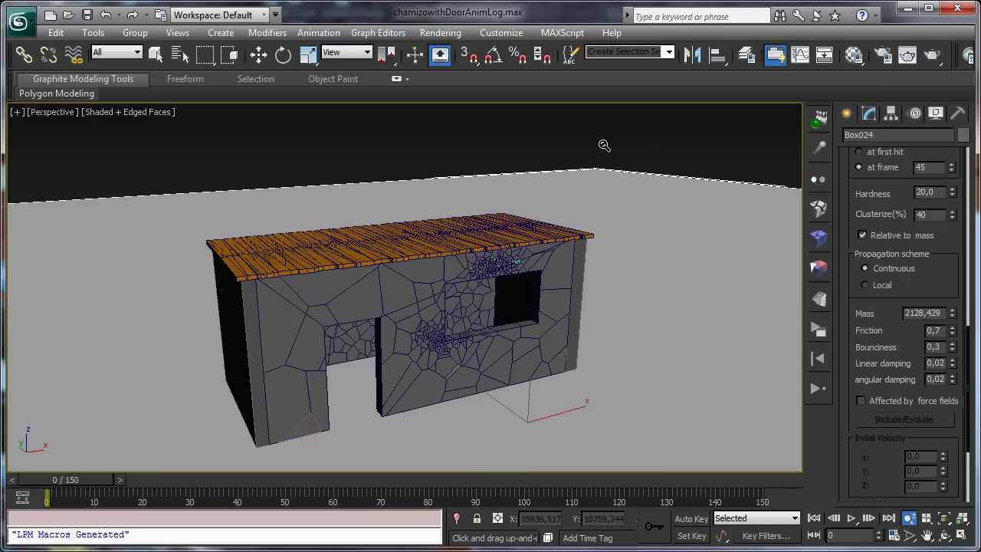
click(817, 335)
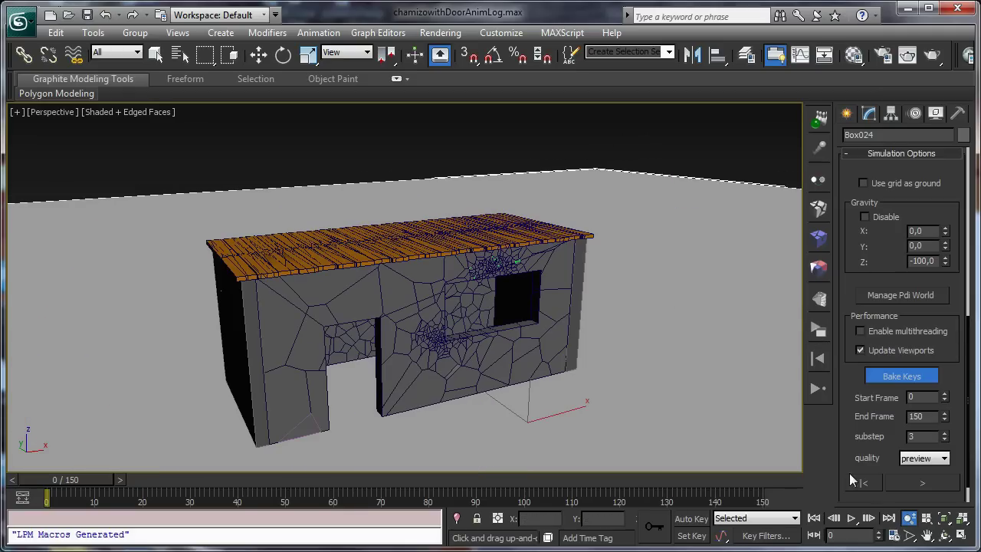
click(872, 488)
click(904, 482)
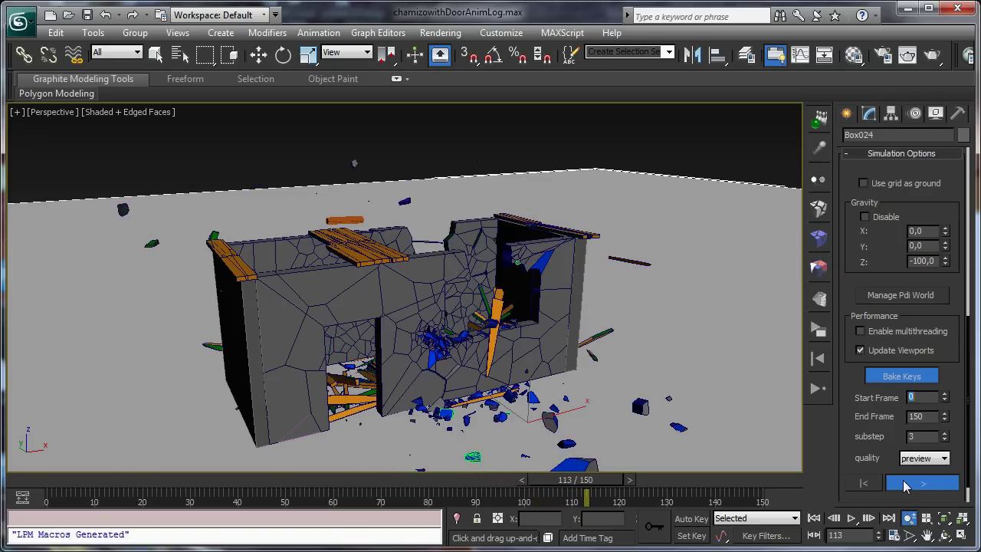
click(904, 486)
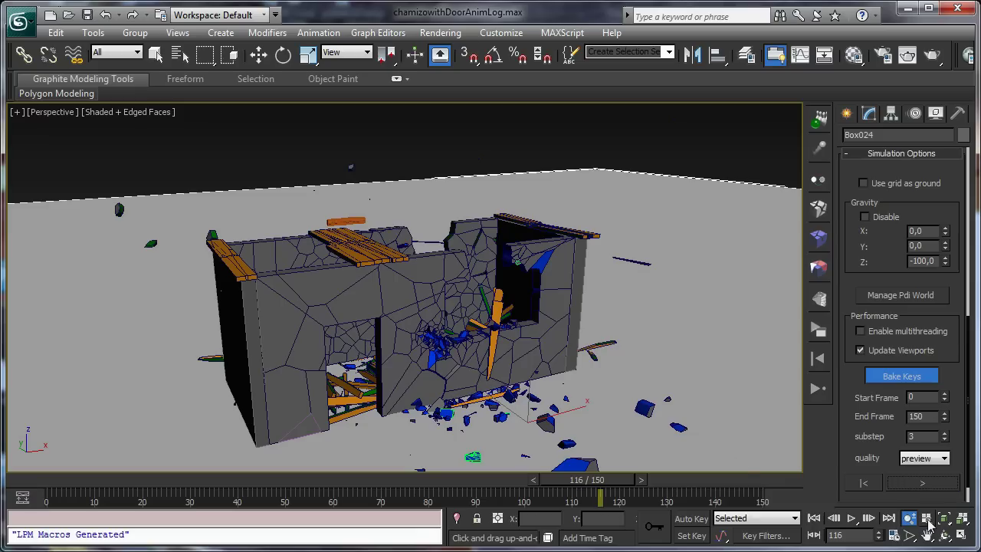
- Play the computed shed collapse from the start with the whole building in view and stop at frame 101
drag(436, 322, 433, 292)
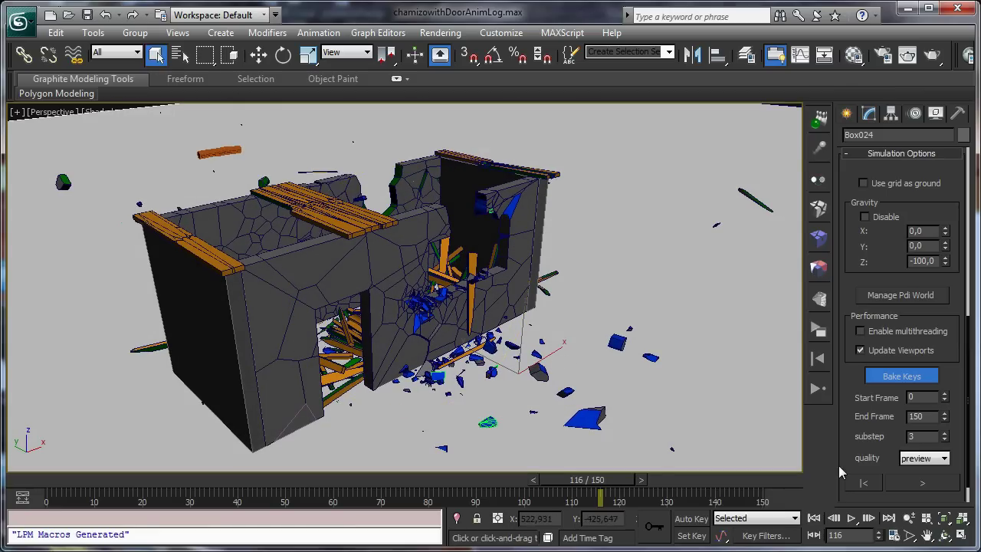
click(815, 519)
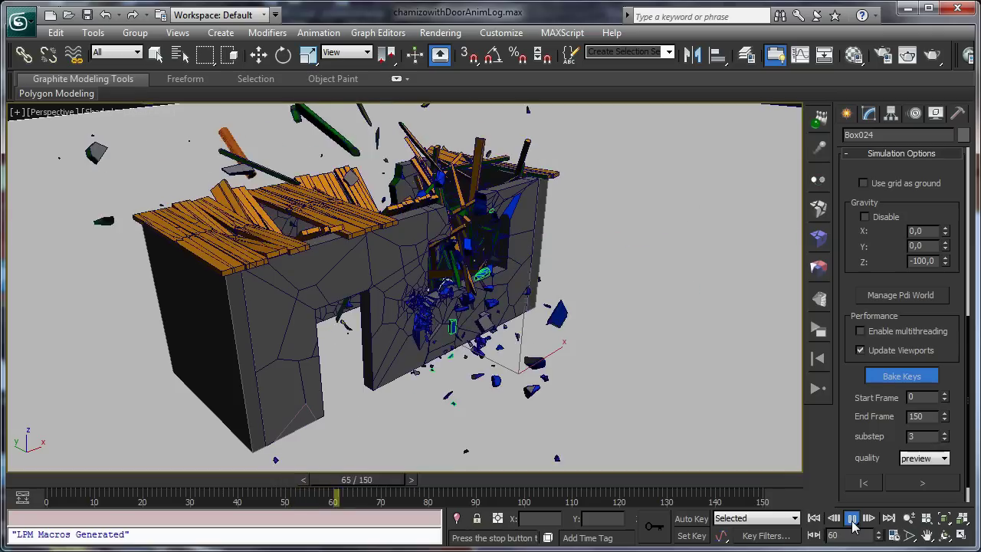
click(851, 519)
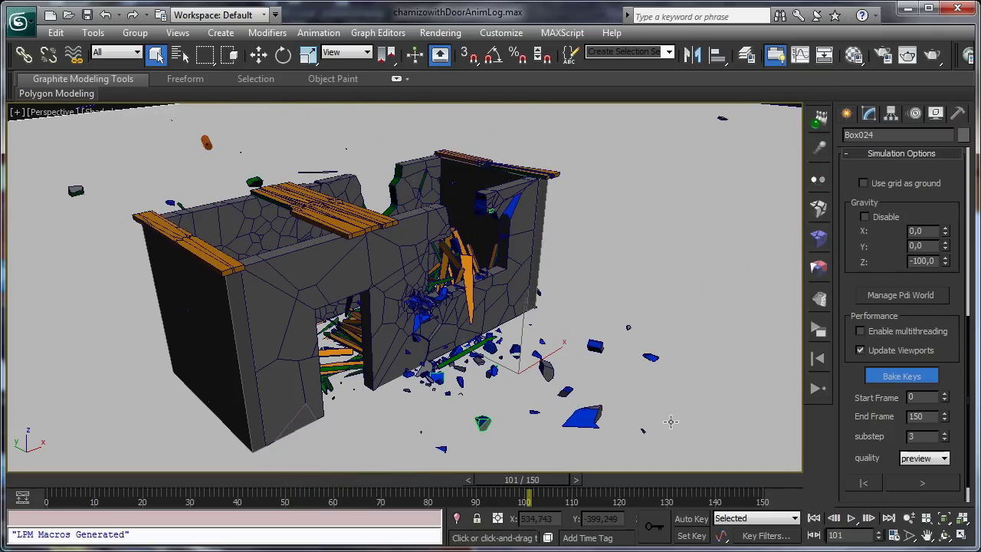
- Return to the start of the animation and scrub to about frame 63 to examine the breaking roof planks up close
drag(508, 294, 377, 300)
scroll(353, 245, up, 5)
click(814, 519)
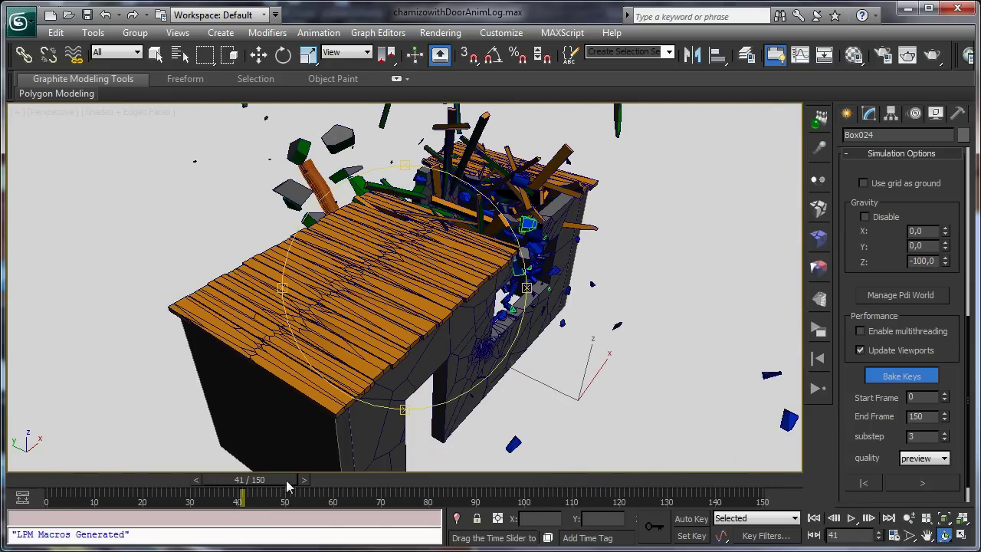
mouse_move(381, 493)
mouse_down()
mouse_move(249, 494)
mouse_move(373, 489)
mouse_up()
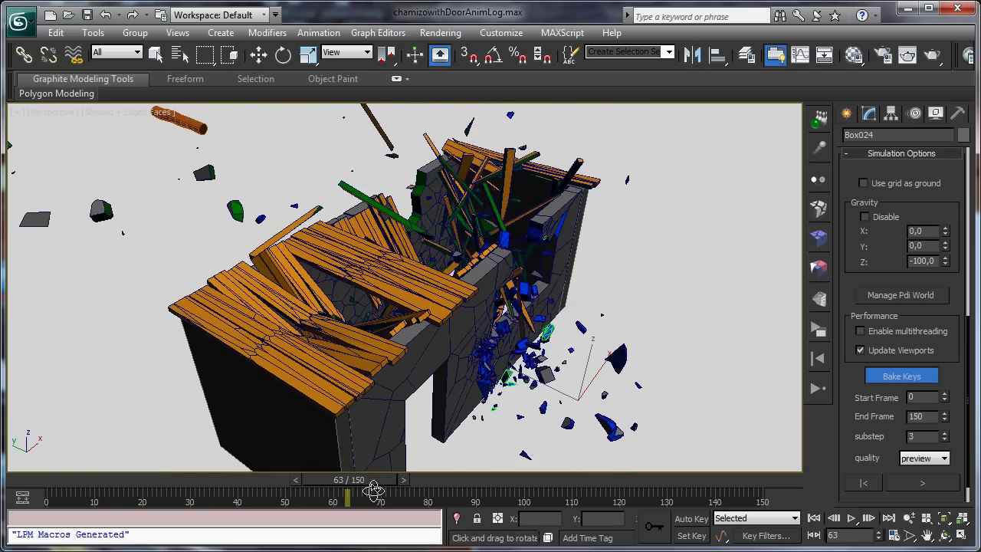